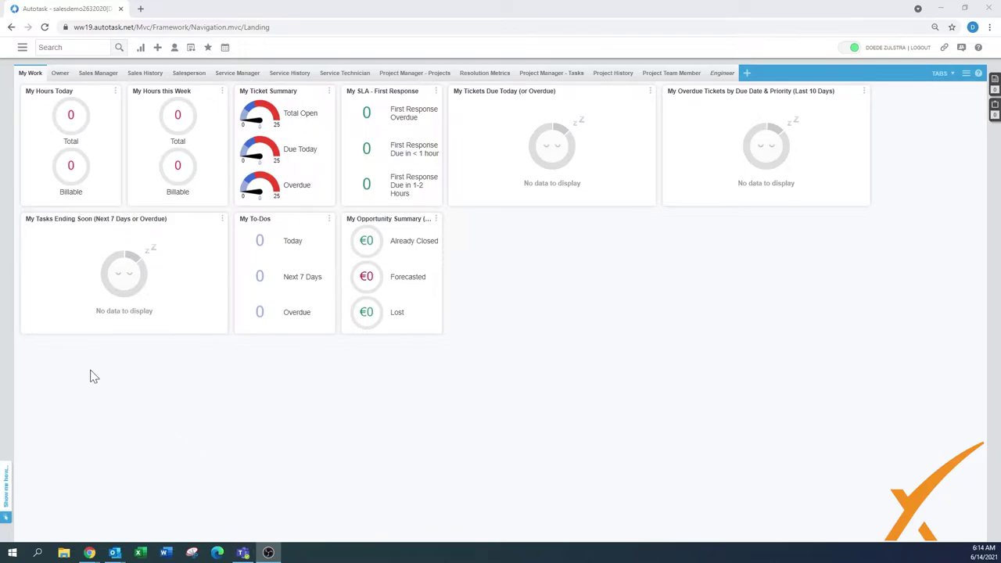
{"action": "mouse_move", "coordinate": [160, 53]}
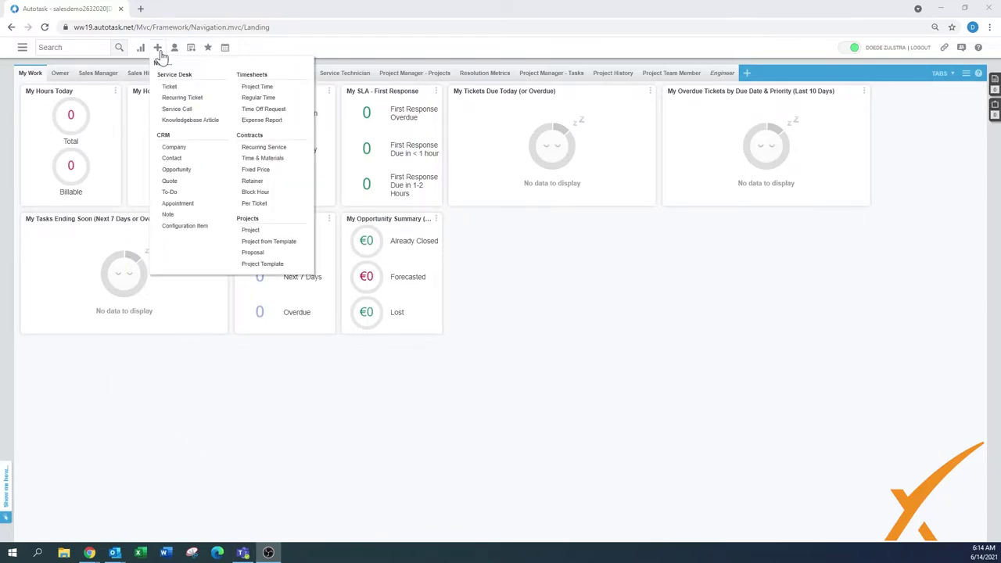
{"action": "left_click", "coordinate": [188, 226]}
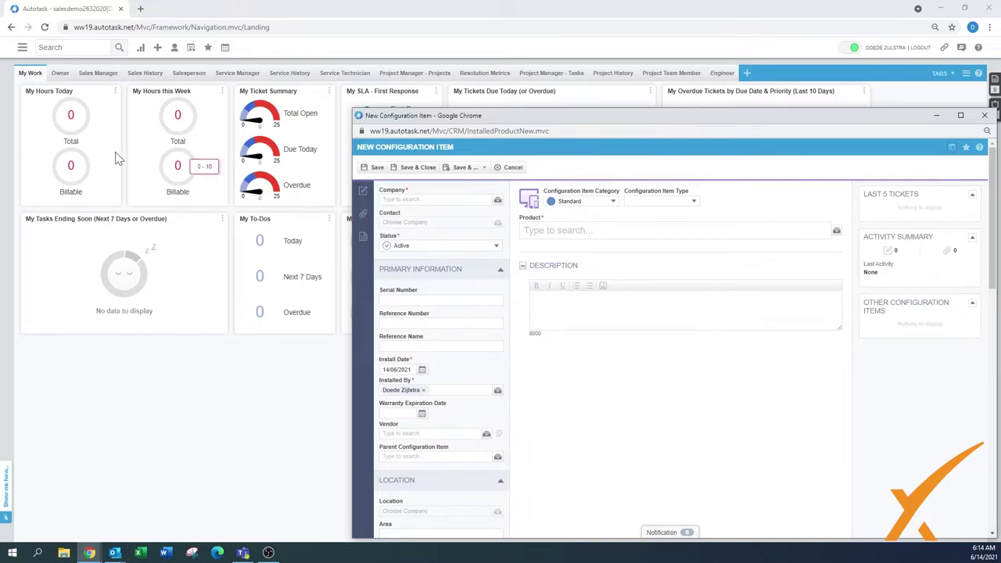
{"action": "left_click", "coordinate": [23, 48]}
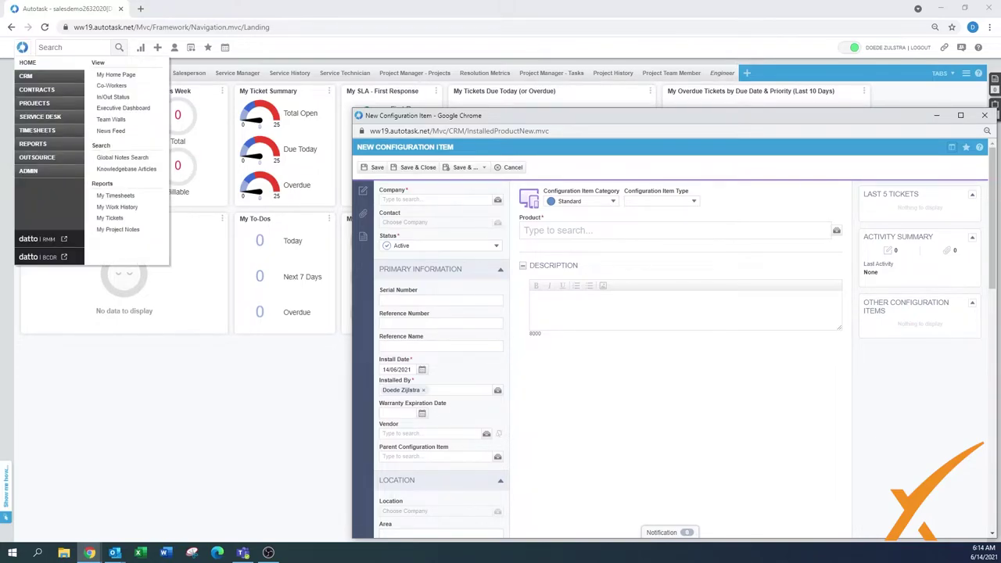
Open the Test Company record through a search for "test" and start a new configuration item for that company
{"action": "left_click", "coordinate": [71, 47]}
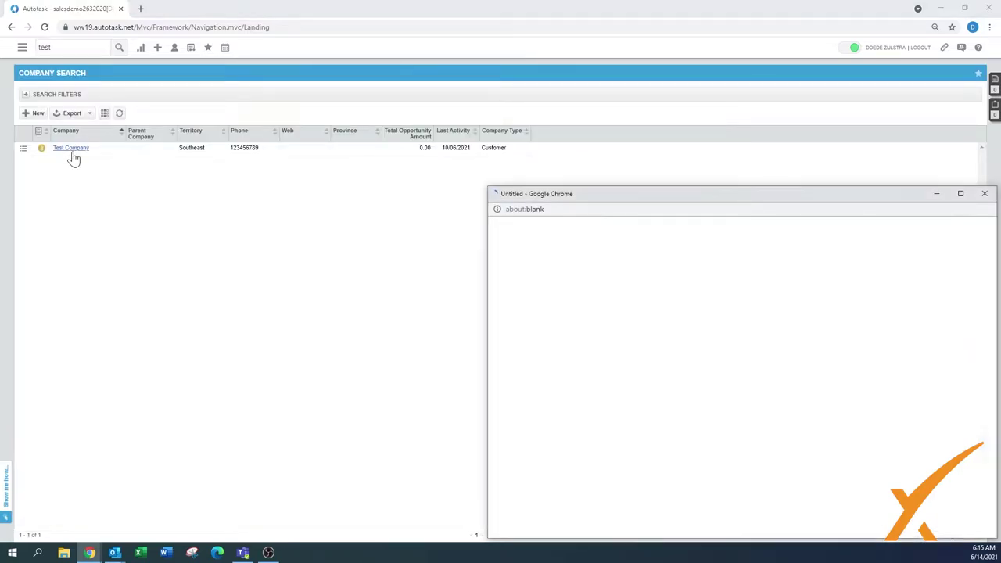
{"action": "left_click_drag", "start_coordinate": [611, 193], "coordinate": [332, 133]}
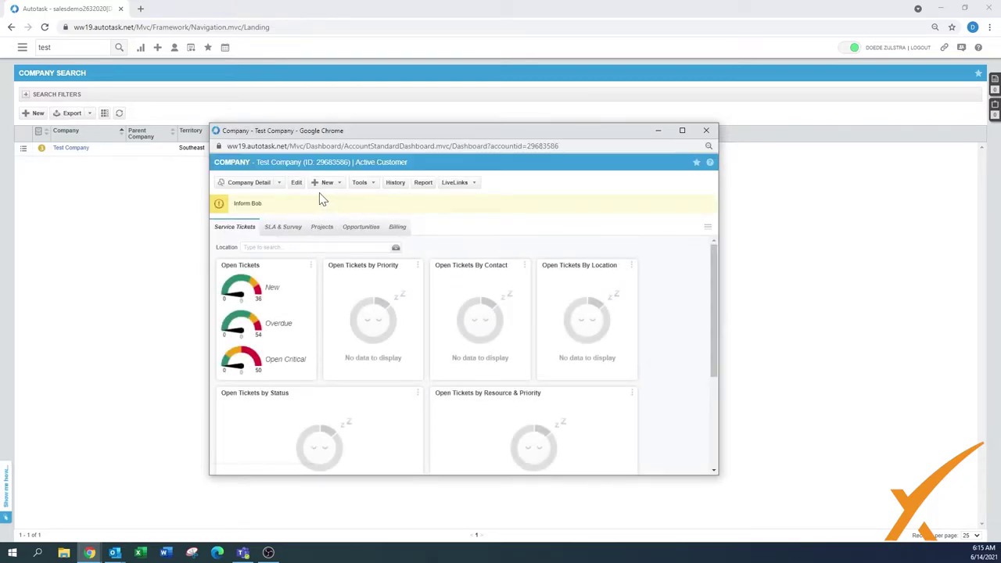
{"action": "left_click", "coordinate": [337, 186]}
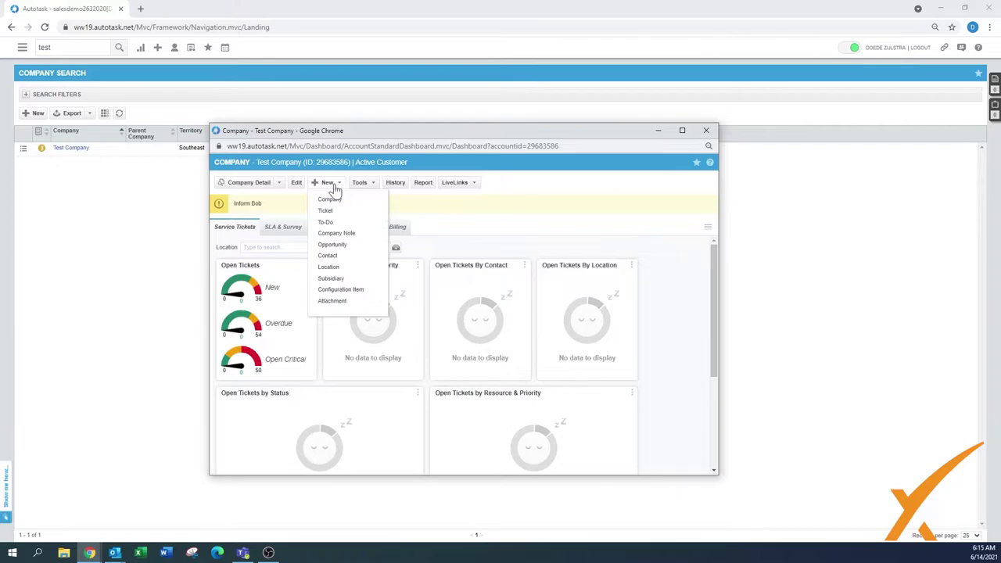
{"action": "left_click", "coordinate": [344, 290]}
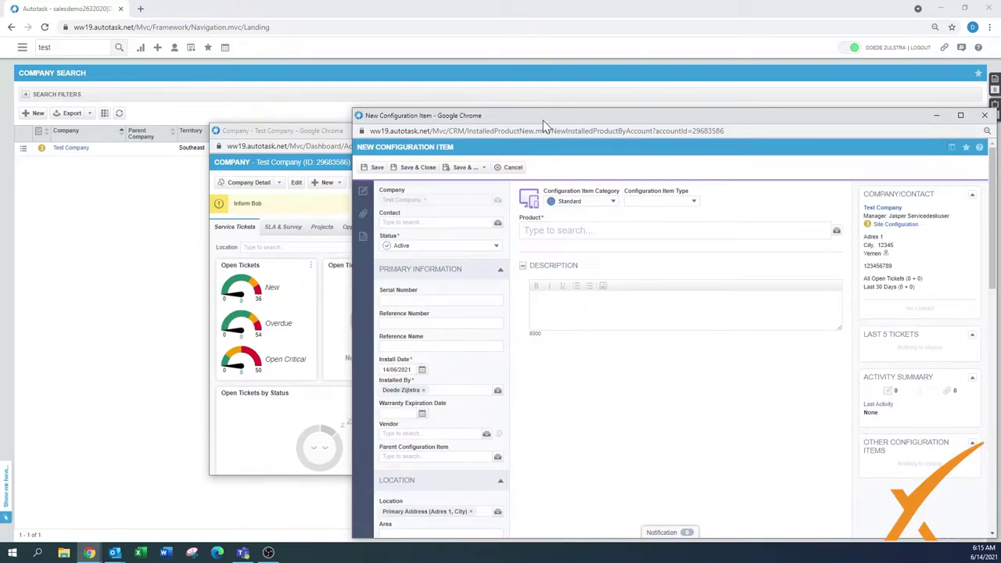
{"action": "left_click_drag", "start_coordinate": [540, 119], "coordinate": [505, 91]}
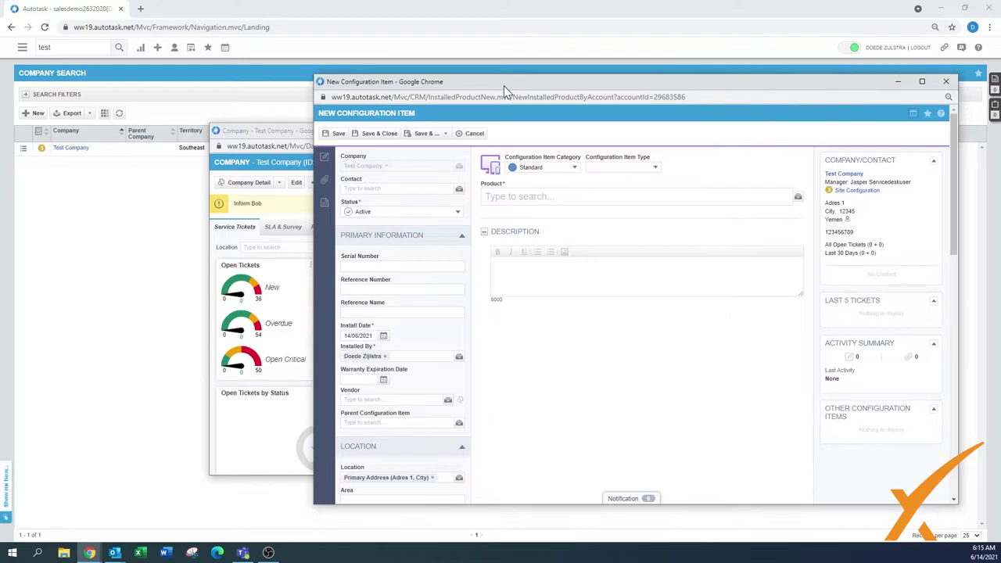
Try to change the configuration item category to Server, choosing to save the changes and update the category
{"action": "left_click", "coordinate": [550, 171]}
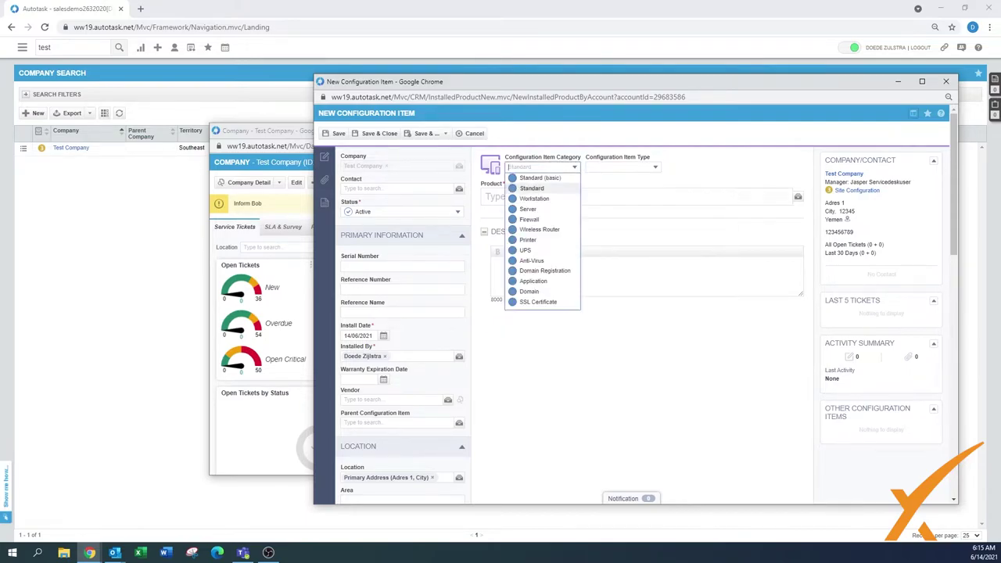
{"action": "left_click", "coordinate": [527, 210]}
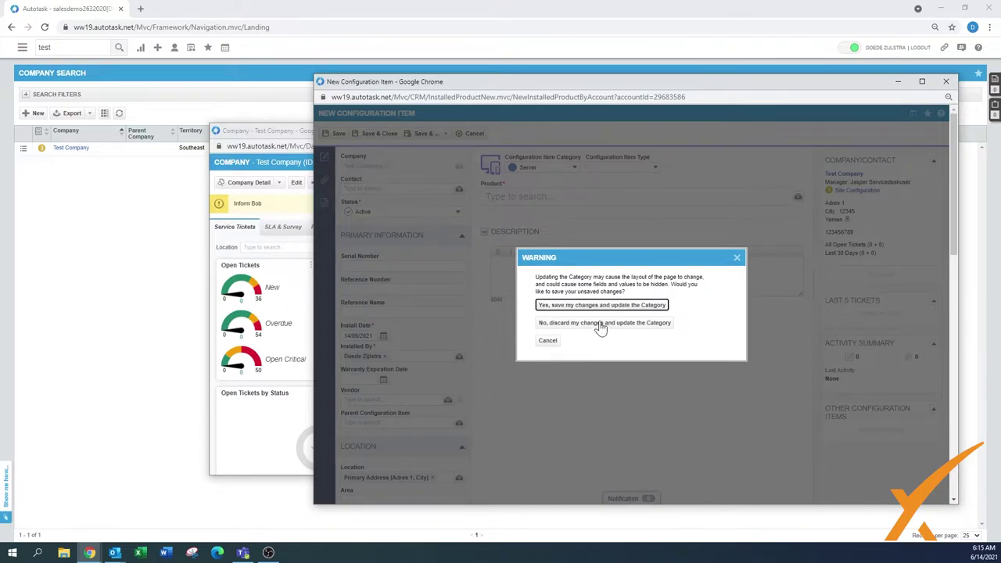
{"action": "left_click", "coordinate": [599, 306]}
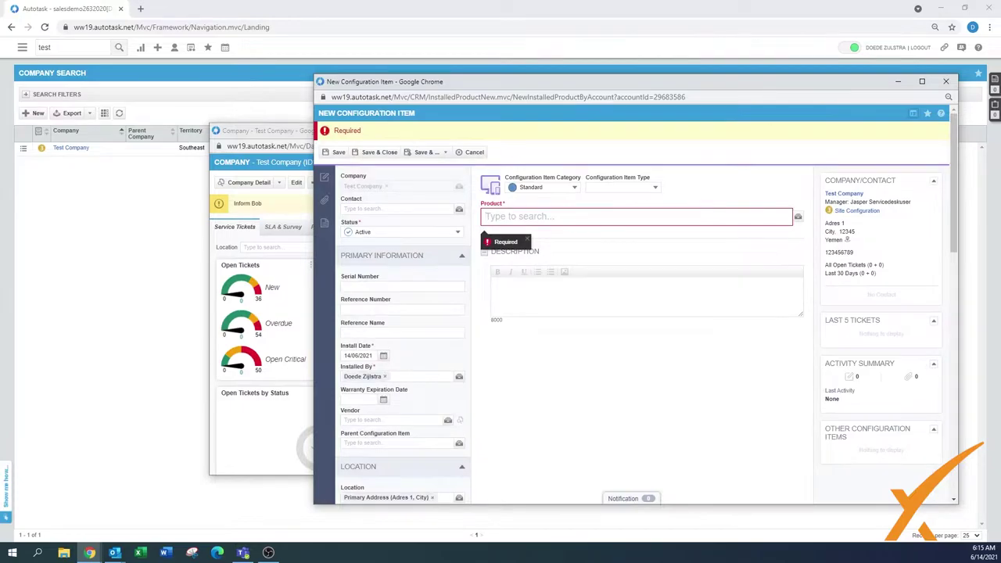
Set the configuration item type to Server and select Server as the product
{"action": "left_click", "coordinate": [616, 188]}
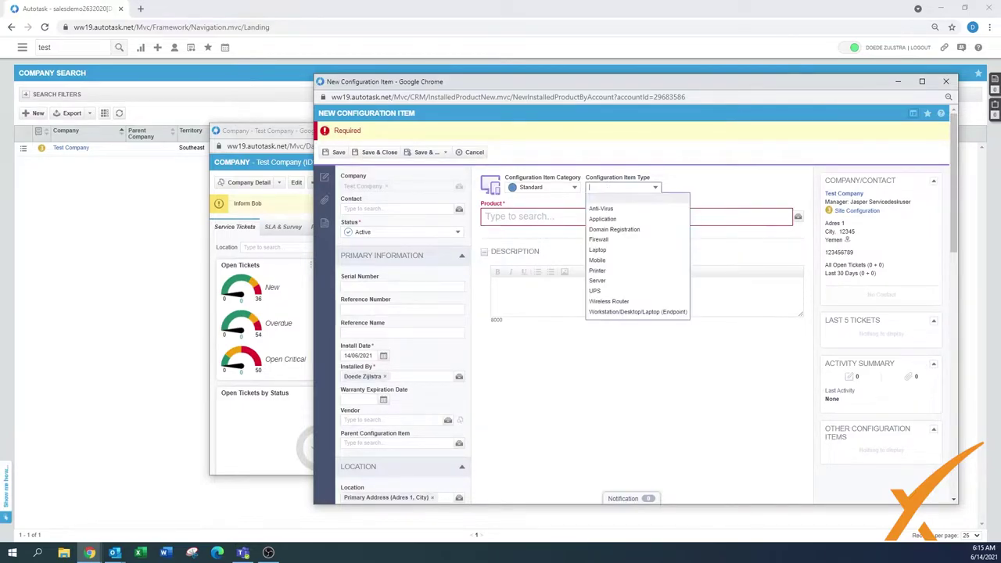
{"action": "left_click", "coordinate": [598, 280]}
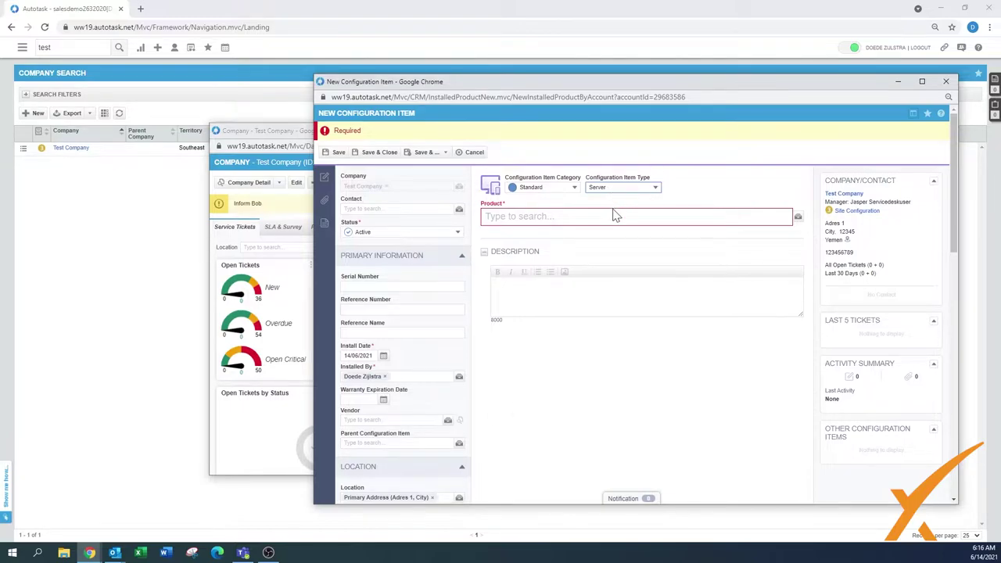
{"action": "left_click", "coordinate": [548, 216]}
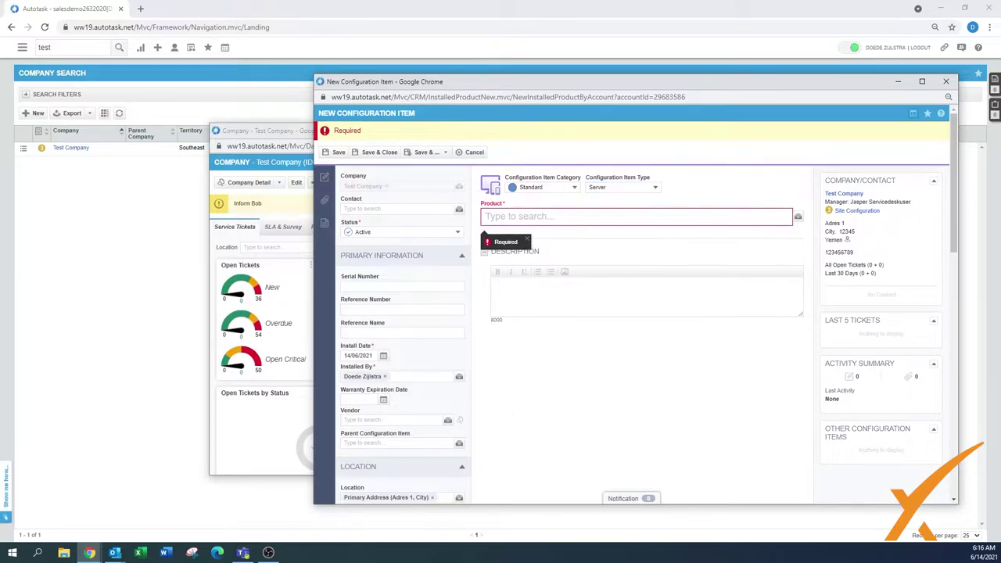
{"action": "type", "text": "serve"}
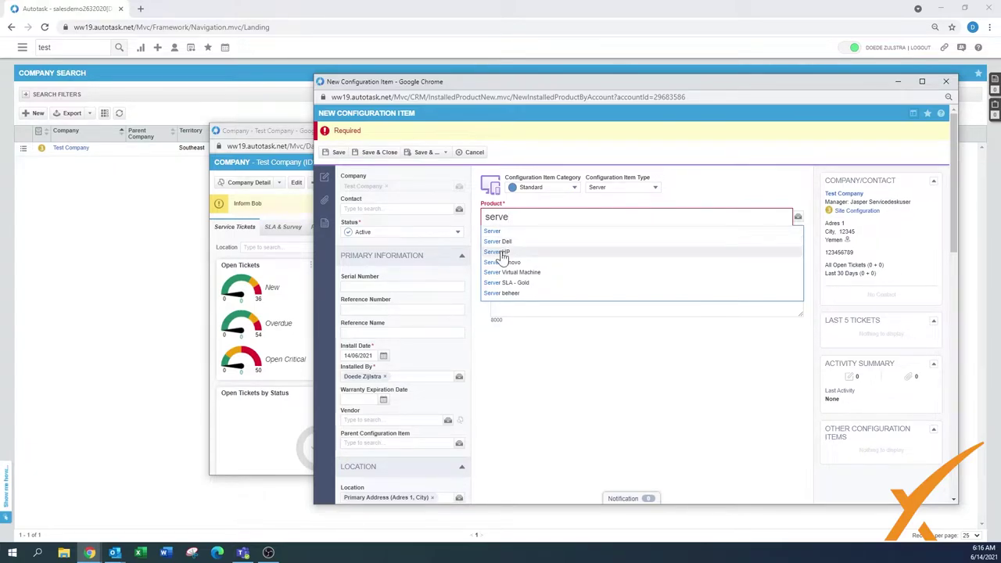
{"action": "left_click", "coordinate": [495, 232]}
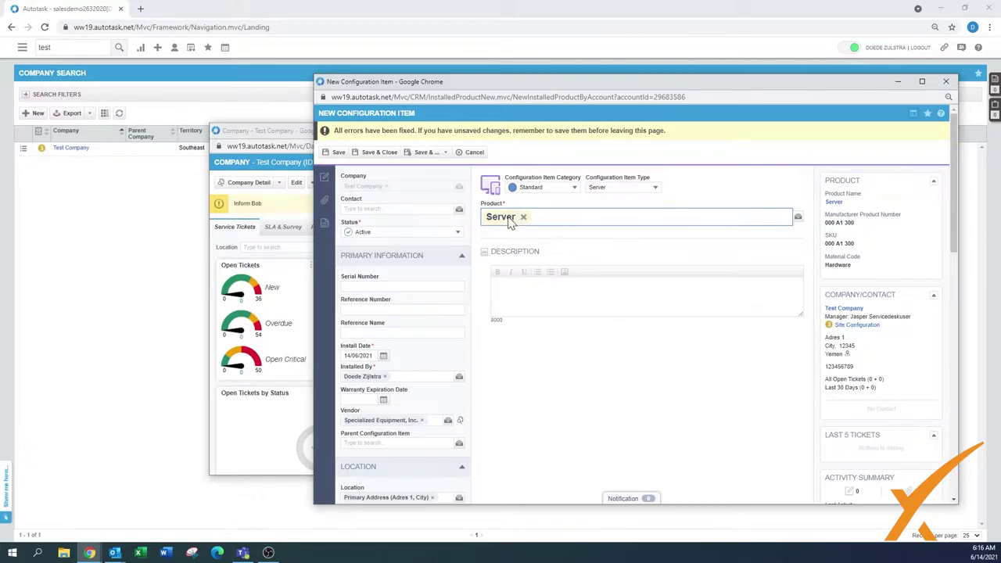
{"action": "left_click", "coordinate": [518, 218]}
{"action": "left_click", "coordinate": [535, 217]}
Switch the configuration item's status to Inactive and back to Active
{"action": "left_click", "coordinate": [364, 235]}
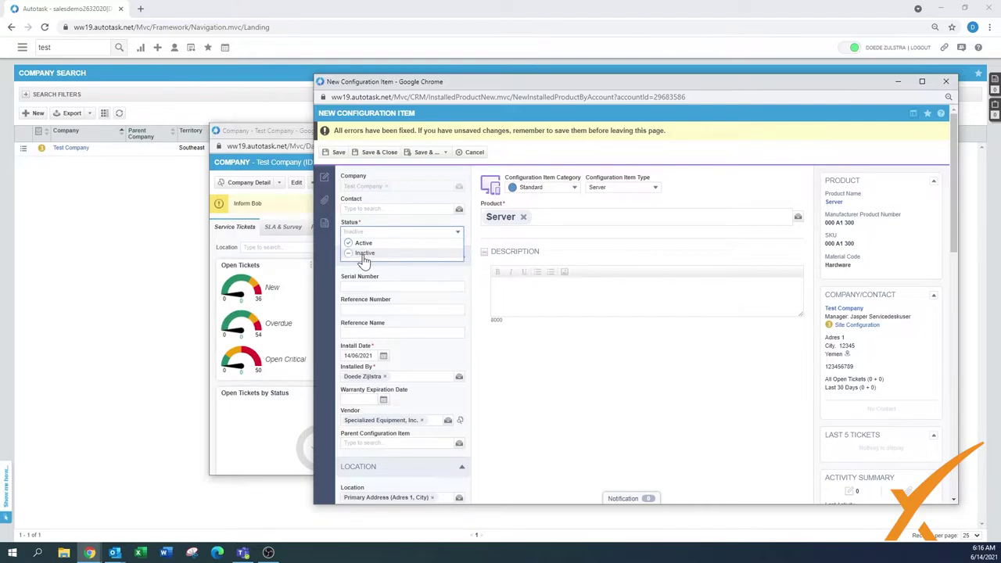
{"action": "left_click", "coordinate": [363, 255]}
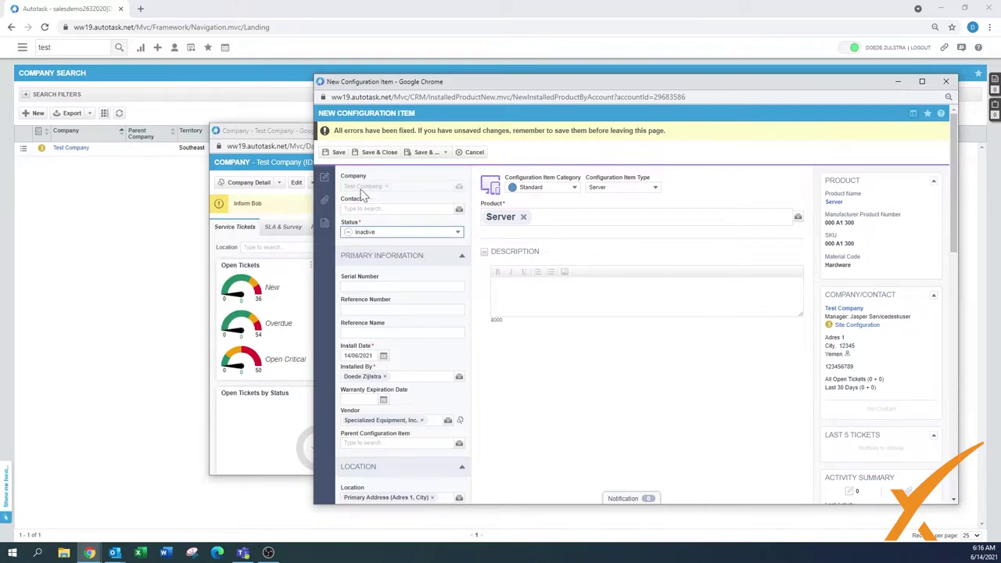
{"action": "left_click", "coordinate": [373, 236]}
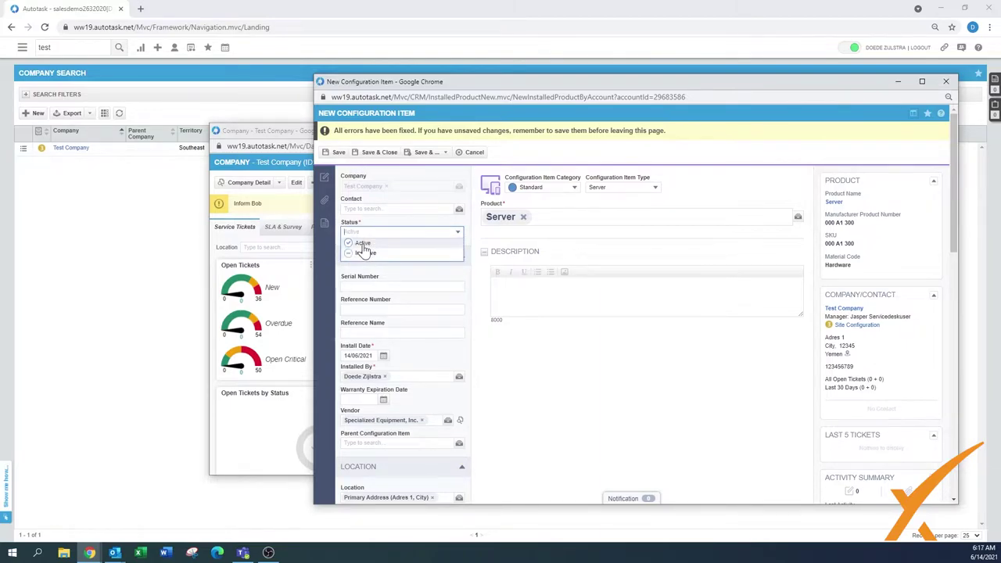
{"action": "left_click", "coordinate": [363, 244]}
Enter serial number 12734, reference number DC and reference name "SGGD - asset tag", with the description "Old one with old OS"
{"action": "left_click", "coordinate": [402, 286]}
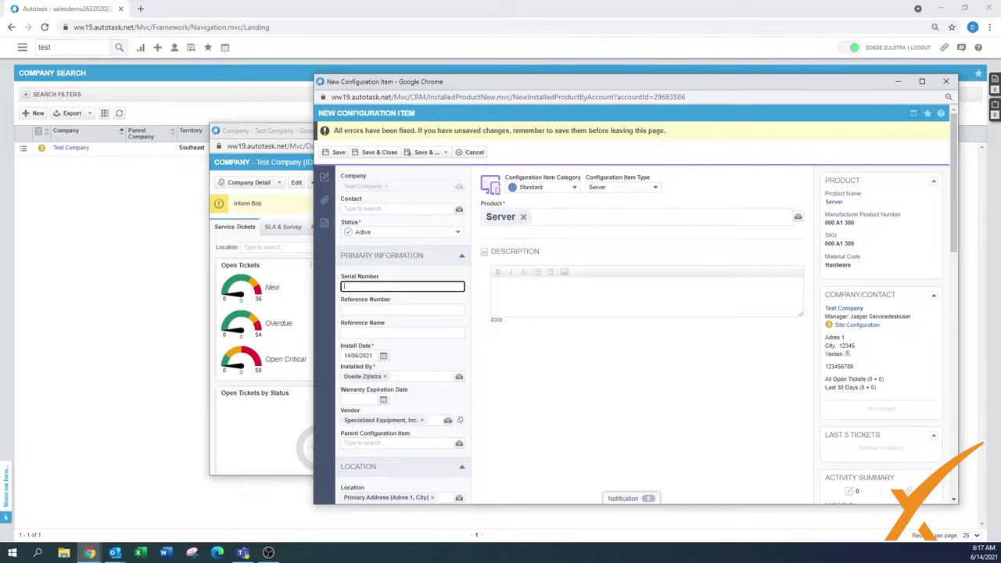
{"action": "type", "text": "12734"}
{"action": "left_click", "coordinate": [372, 310]}
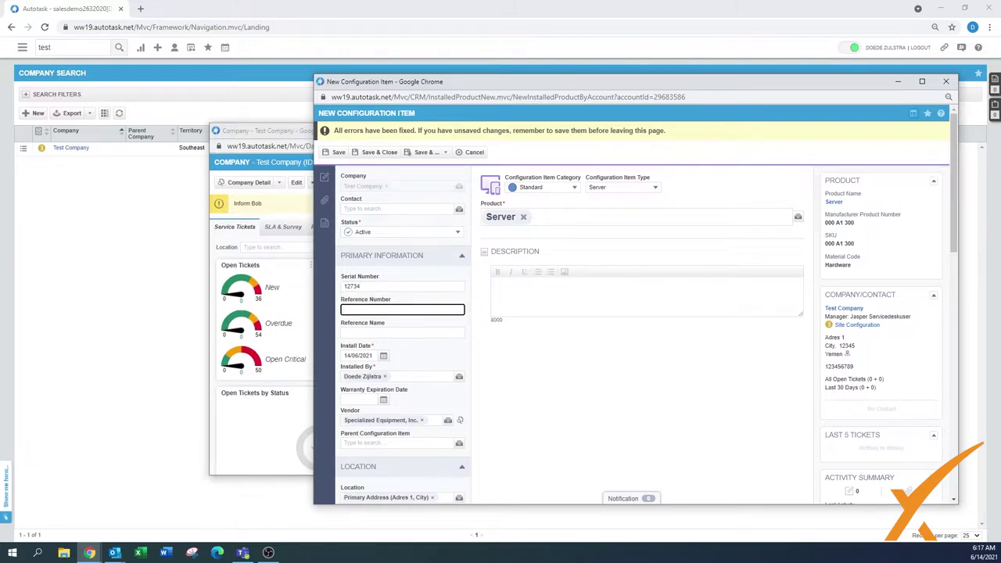
{"action": "type", "text": "DC"}
{"action": "left_click", "coordinate": [366, 331]}
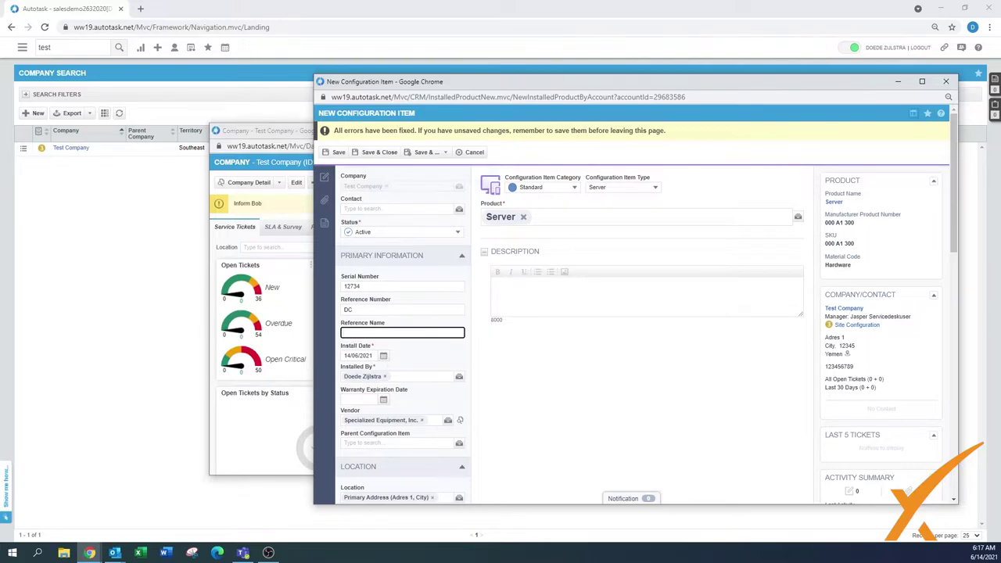
{"action": "type", "text": "SGGD - asset tag"}
{"action": "left_click", "coordinate": [500, 290]}
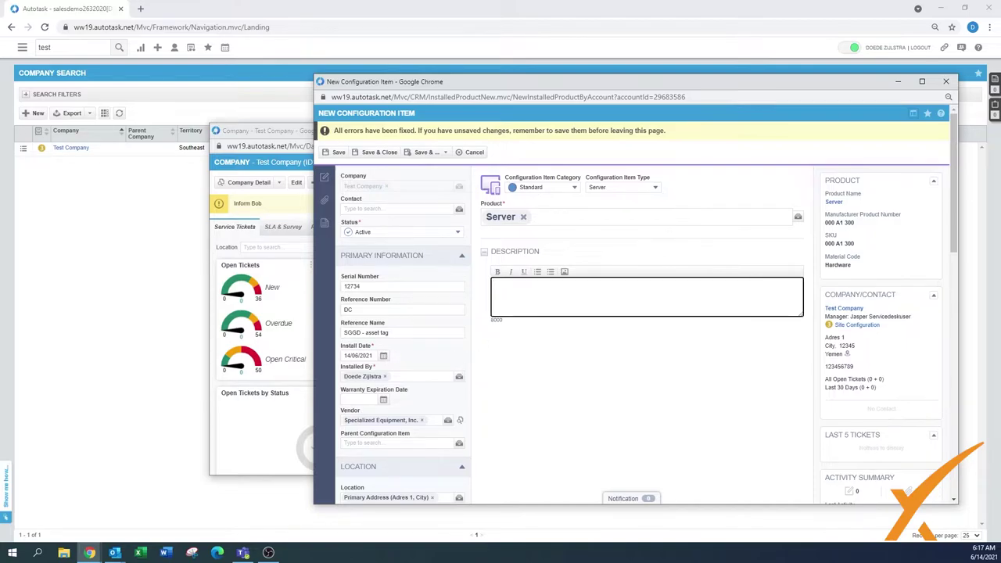
{"action": "type", "text": "Old one is"}
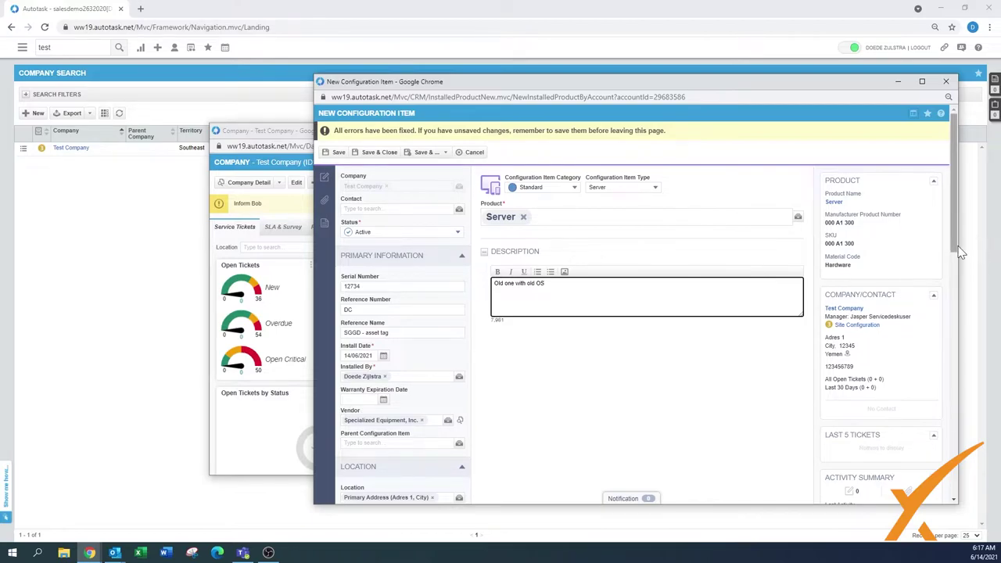
Set the install date to 01/01/2017 and the warranty expiration date to 01/01/2020
{"action": "left_click_drag", "start_coordinate": [958, 249], "coordinate": [960, 292]}
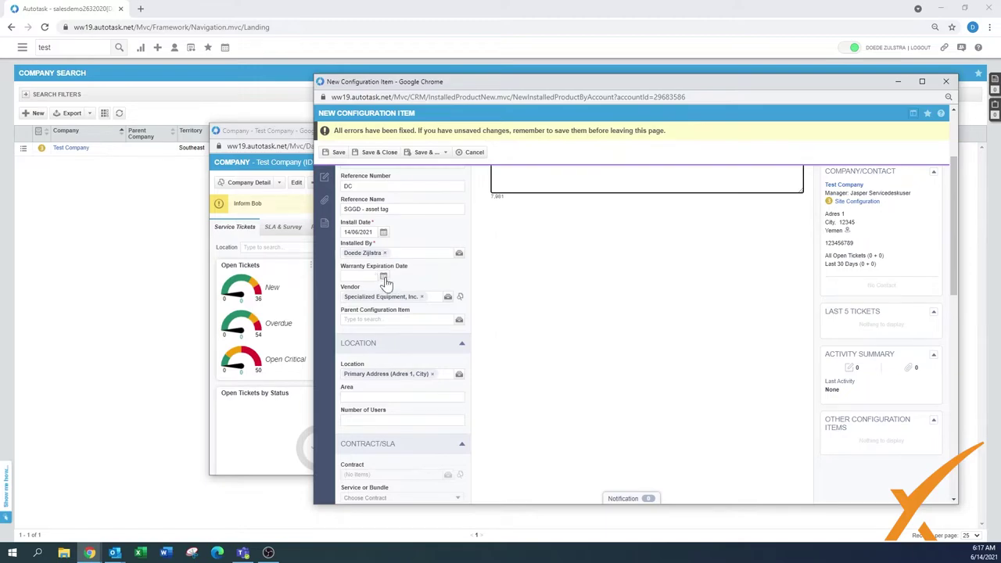
{"action": "left_click", "coordinate": [383, 232]}
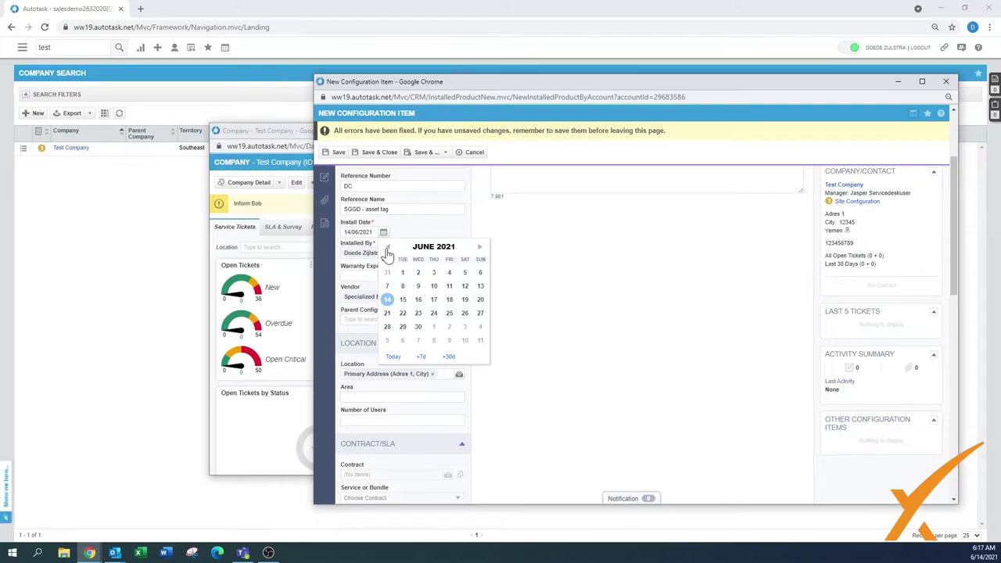
{"action": "left_click", "coordinate": [353, 232]}
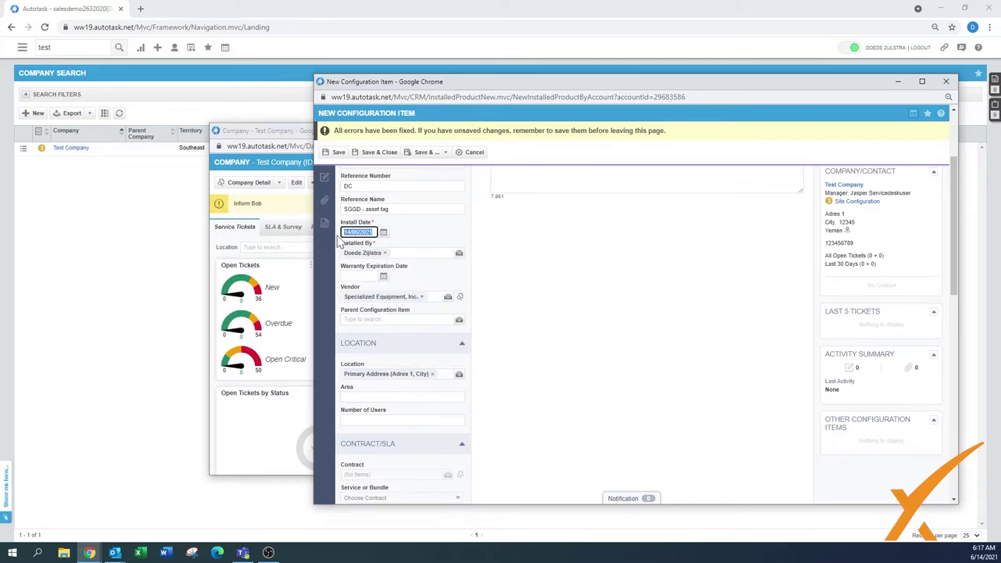
{"action": "type", "text": "01"}
{"action": "left_click", "coordinate": [350, 276]}
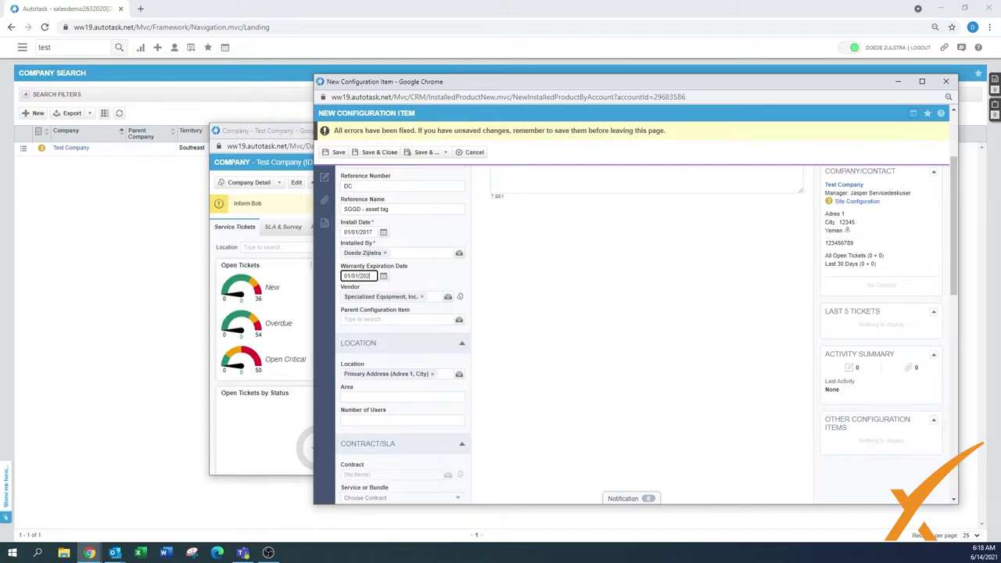
{"action": "left_click", "coordinate": [432, 275]}
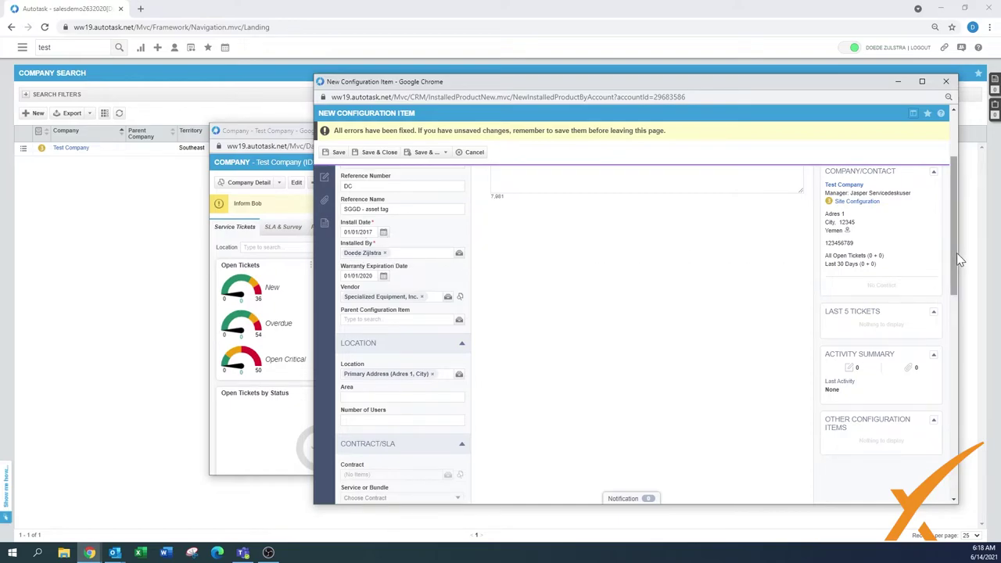
Browse the companies available as vendor and the locations available for the configuration item
{"action": "left_click_drag", "start_coordinate": [960, 258], "coordinate": [957, 294]}
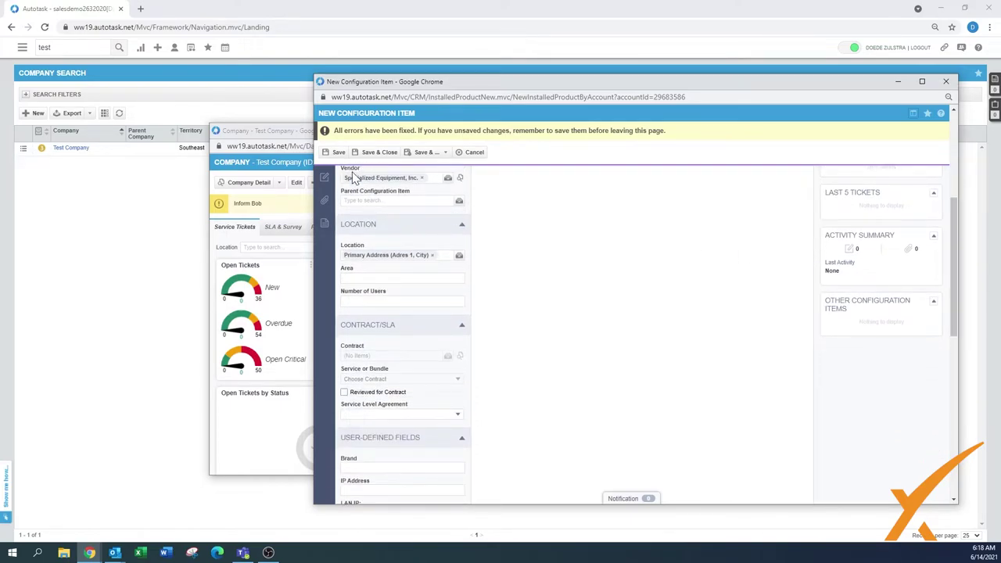
{"action": "mouse_move", "coordinate": [401, 186]}
{"action": "left_click", "coordinate": [449, 180]}
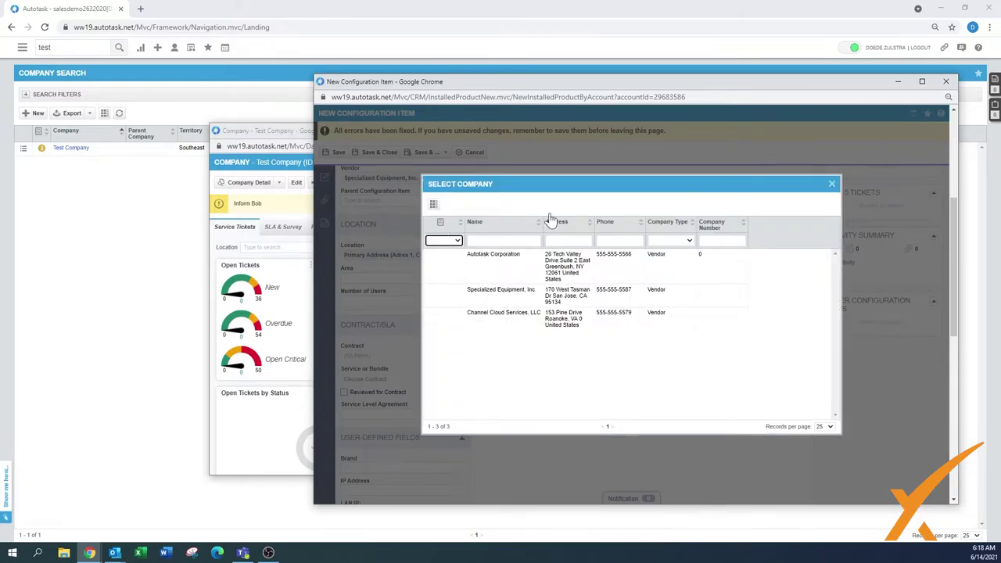
{"action": "left_click", "coordinate": [831, 184]}
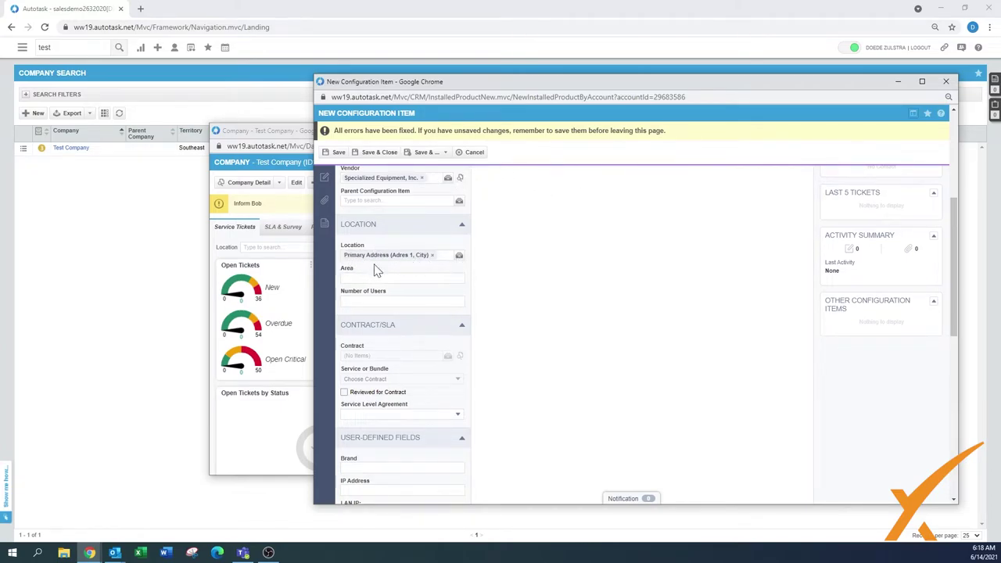
{"action": "left_click", "coordinate": [460, 258]}
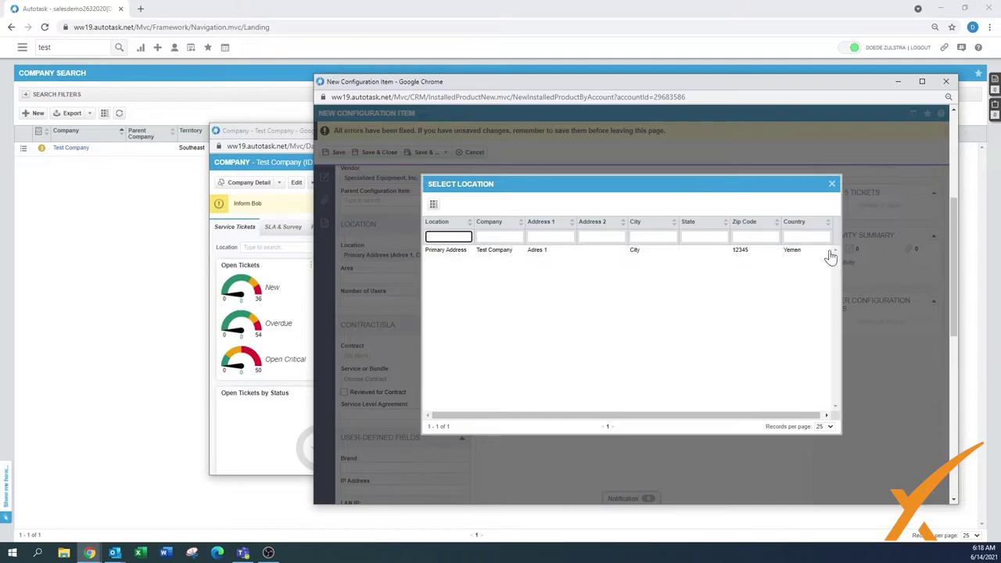
{"action": "left_click", "coordinate": [832, 185]}
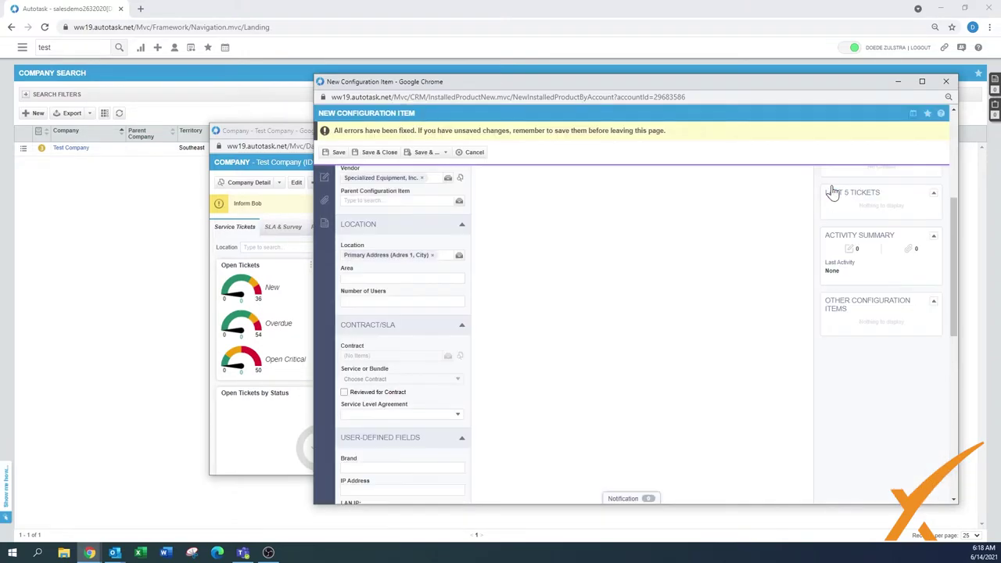
Set the area to "Second floor server-room", the number of users to 25 and the service level agreement to IT:Premium SLA
{"action": "left_click", "coordinate": [353, 278]}
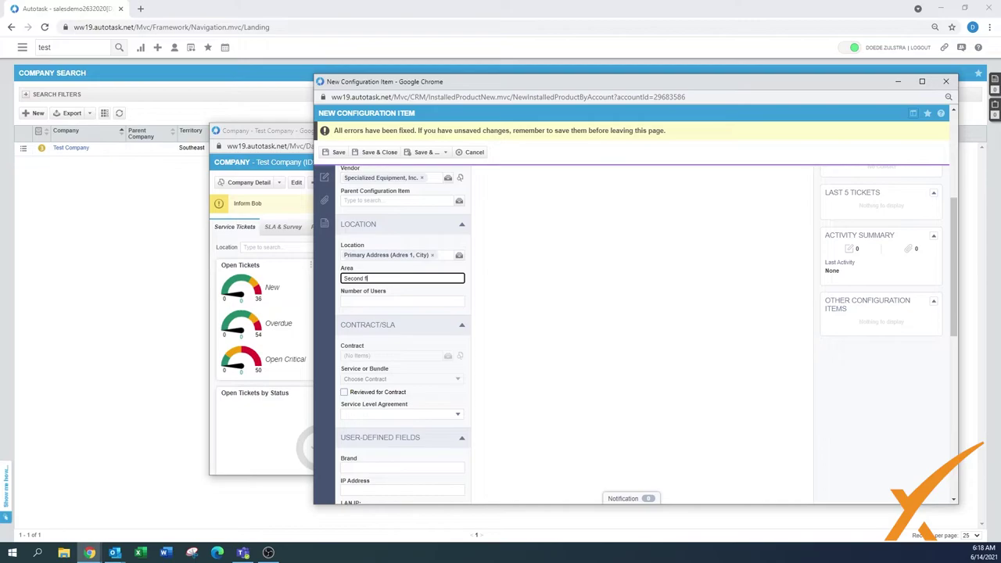
{"action": "type", "text": "Second floor server-room"}
{"action": "left_click", "coordinate": [402, 301]}
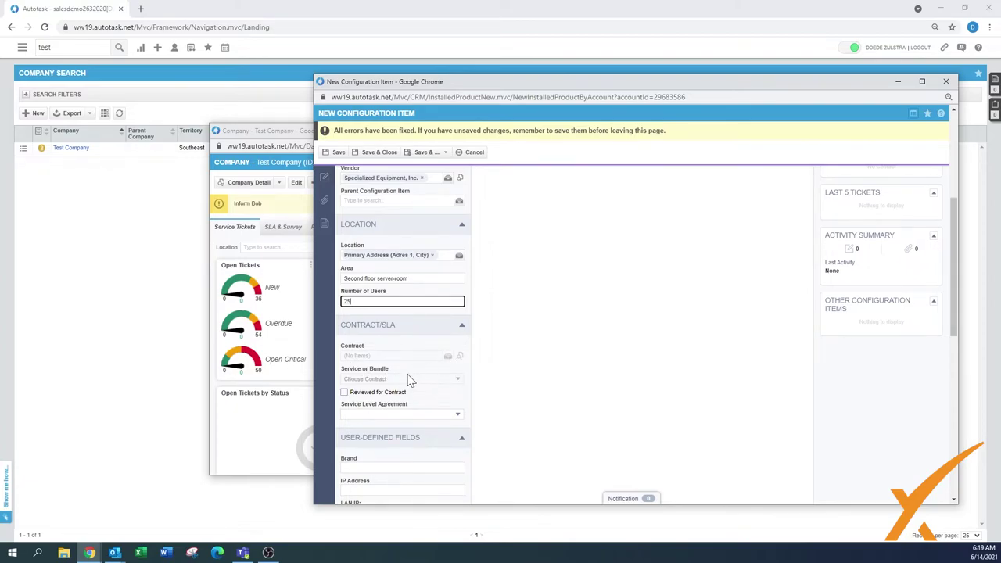
{"action": "left_click", "coordinate": [358, 413]}
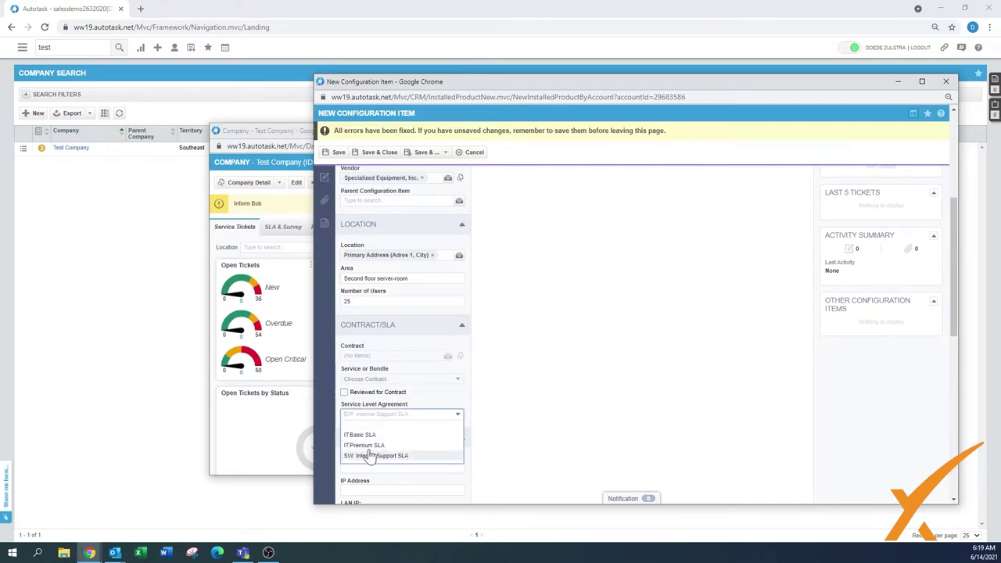
{"action": "left_click", "coordinate": [364, 445]}
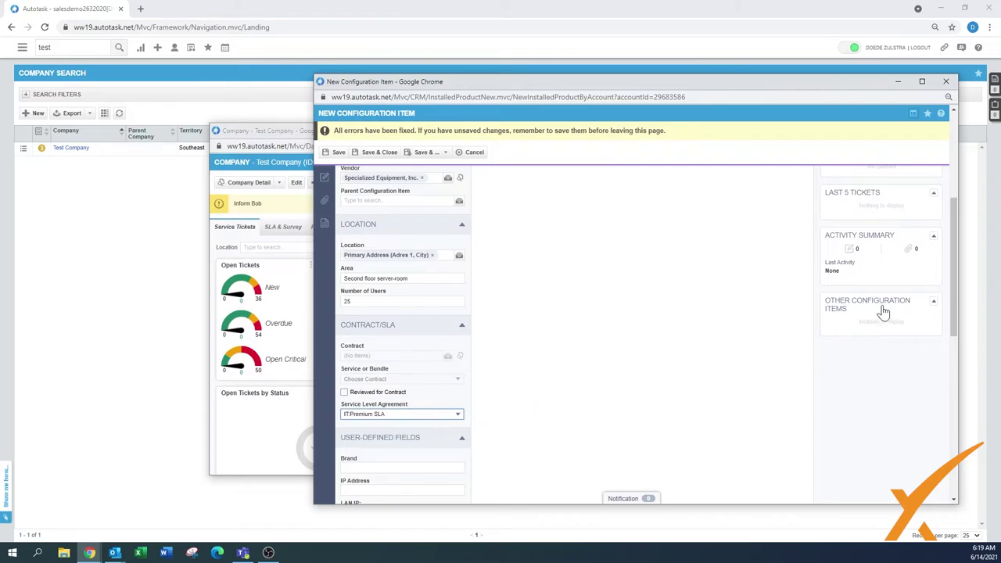
Fill in the user-defined fields with brand Dell, make and model "PowerEdge xxx" and name SVR-DC-01
{"action": "scroll", "coordinate": [957, 286], "scroll_direction": "down", "scroll_amount": 3}
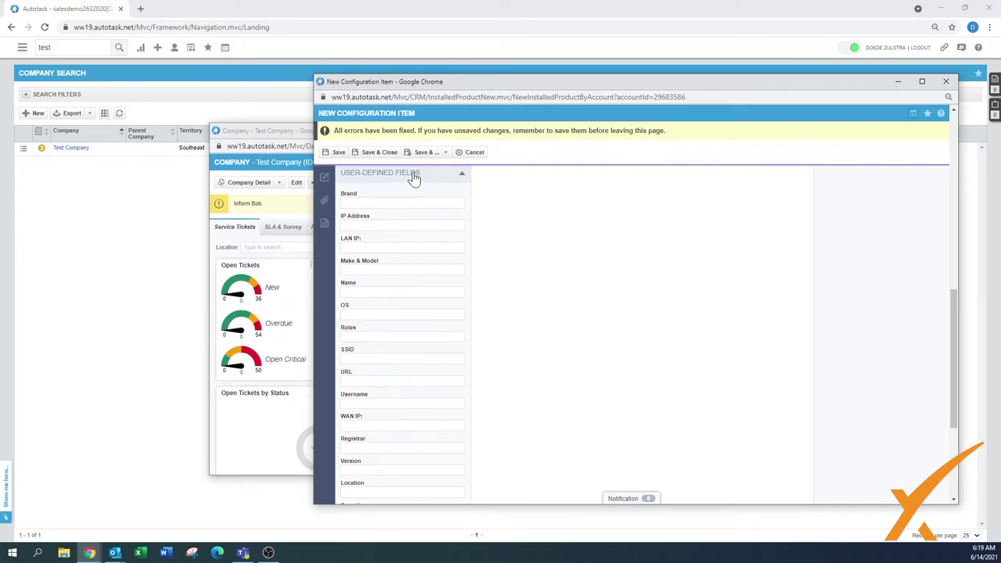
{"action": "left_click", "coordinate": [402, 203]}
{"action": "type", "text": "Dell"}
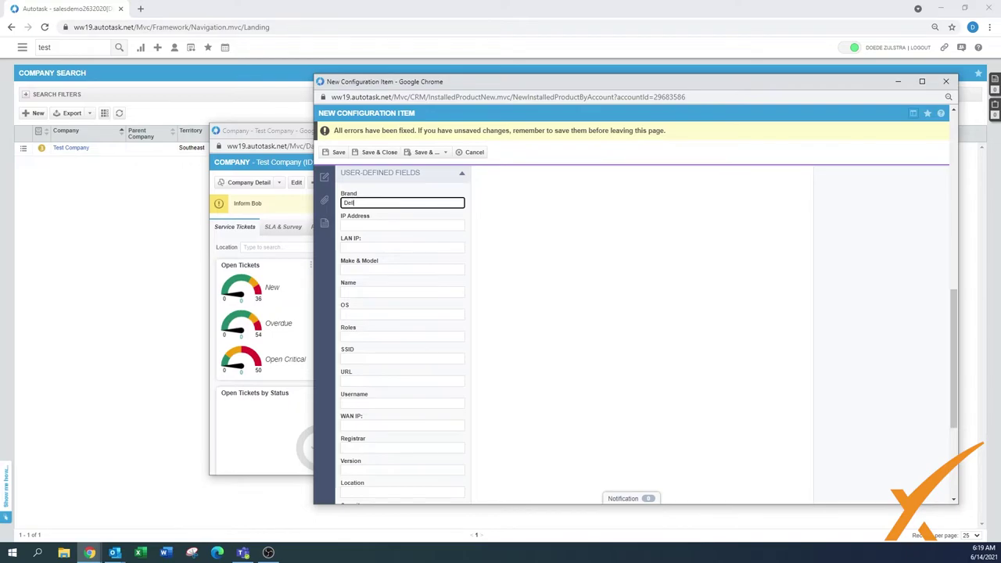
{"action": "key", "text": "Tab"}
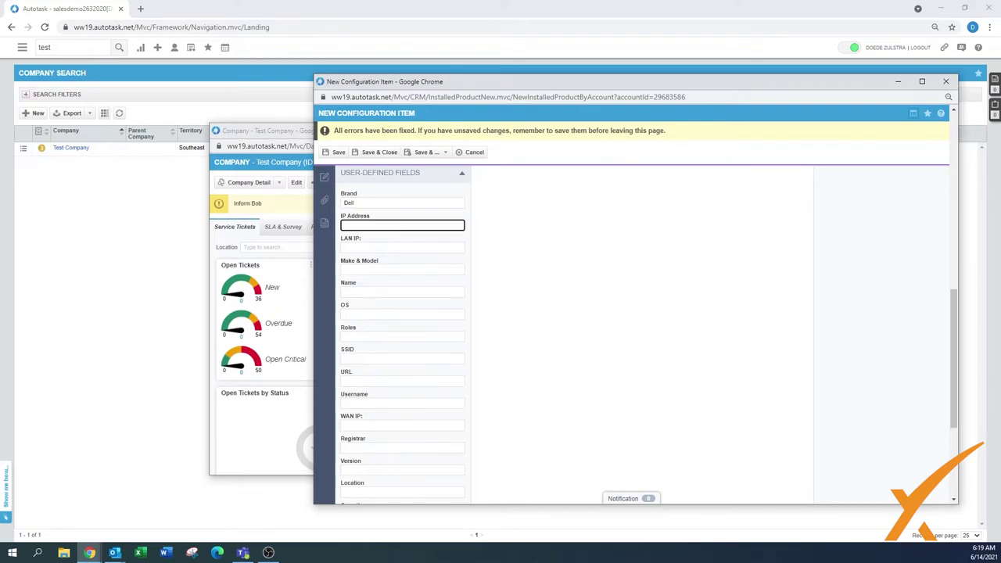
{"action": "left_click", "coordinate": [377, 270]}
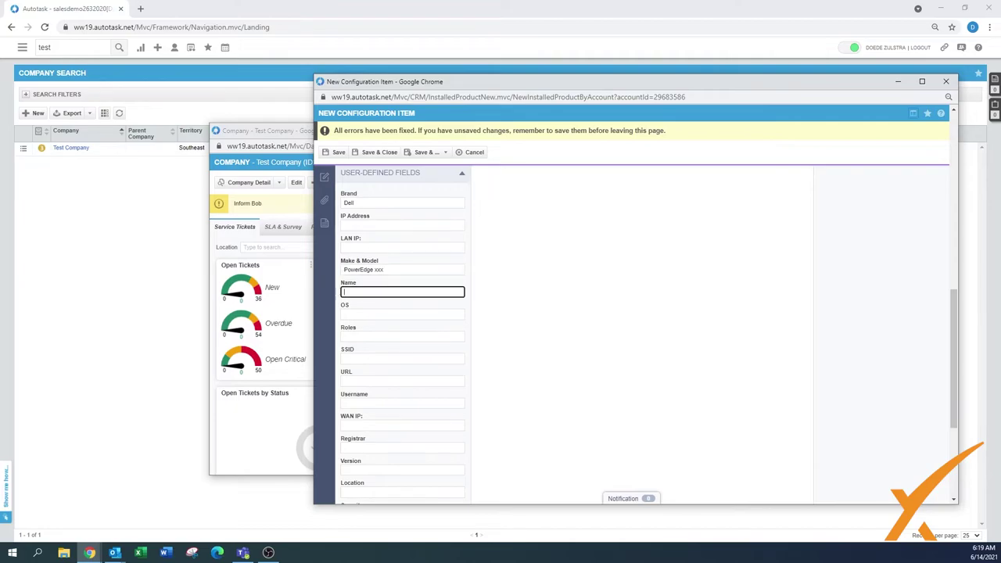
{"action": "key", "text": "Tab"}
{"action": "key", "text": "Tab"}
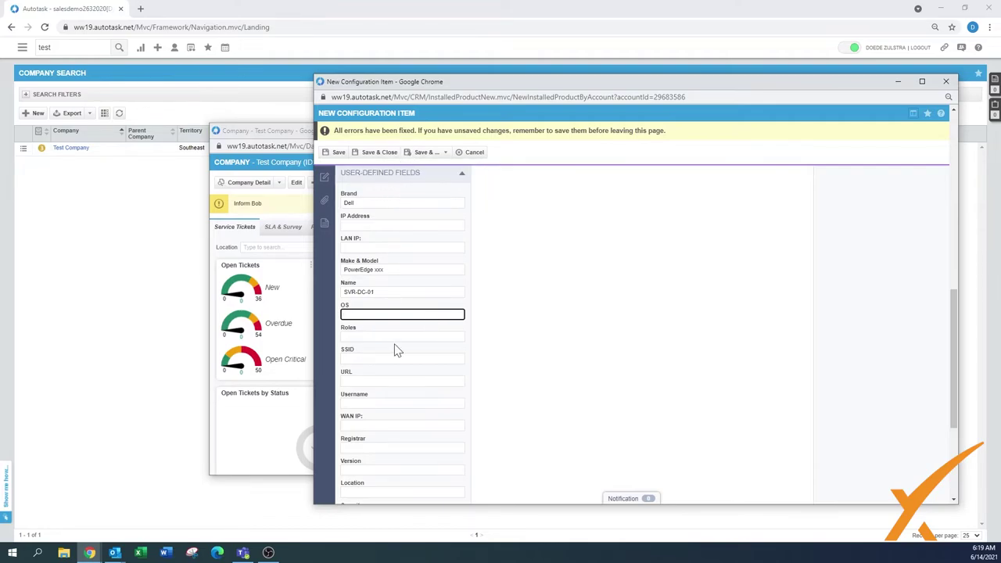
{"action": "key", "text": "Tab"}
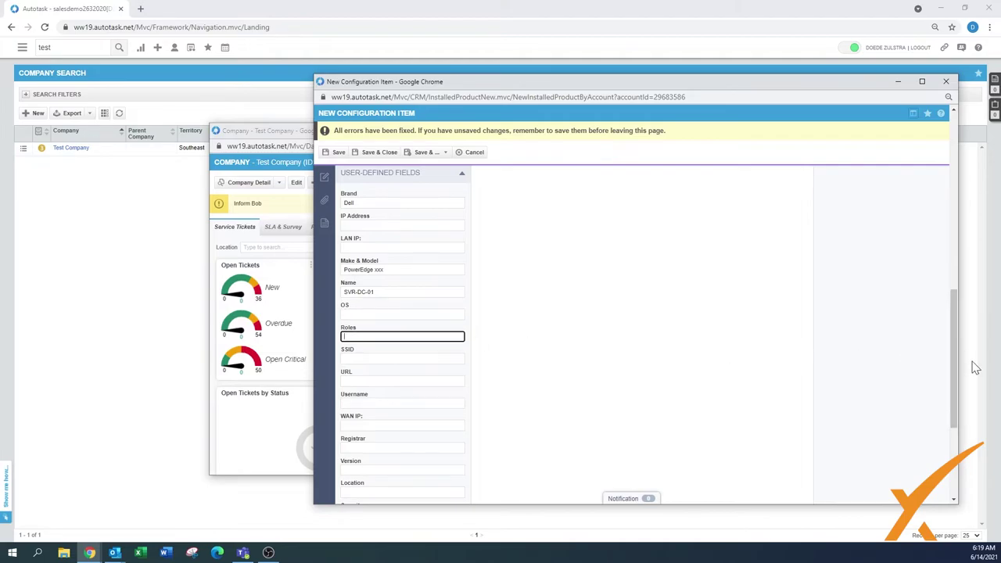
Review the remaining user-defined fields, the cost terms, and the product, company, ticket and activity summaries of the configuration item
{"action": "scroll", "coordinate": [955, 361], "scroll_direction": "down", "scroll_amount": 1}
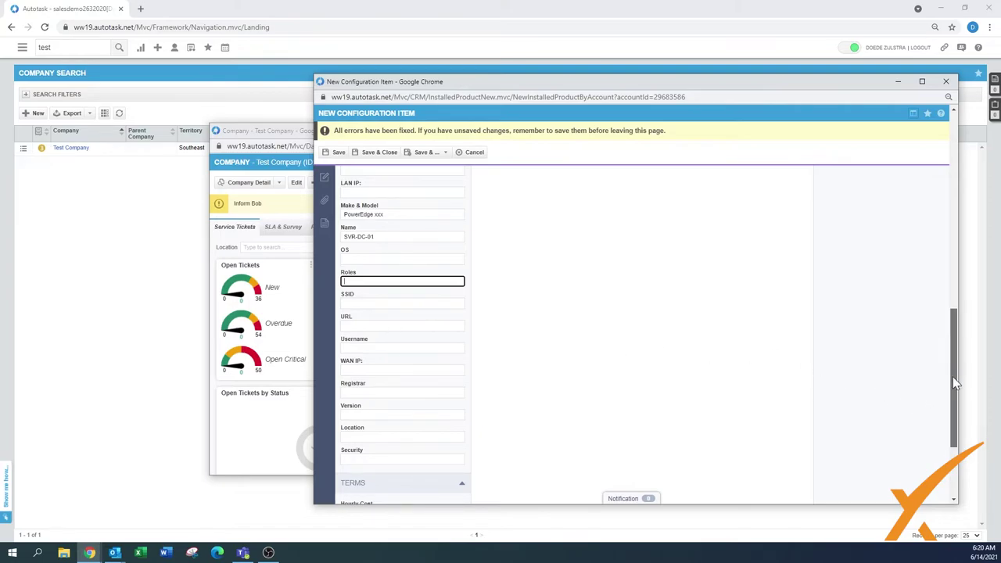
{"action": "left_click_drag", "start_coordinate": [952, 378], "coordinate": [954, 435]}
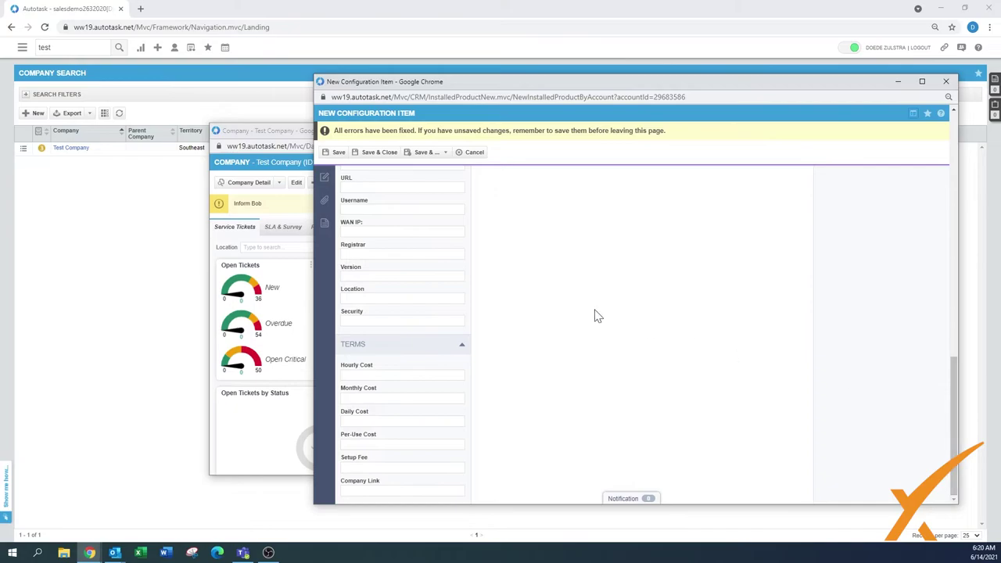
{"action": "left_click_drag", "start_coordinate": [955, 420], "coordinate": [962, 166]}
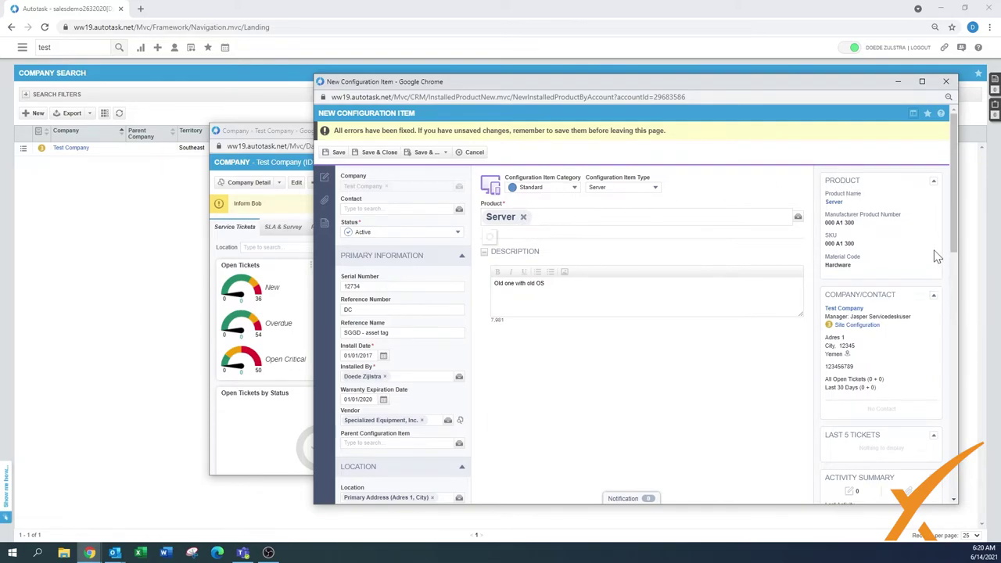
{"action": "scroll", "coordinate": [954, 291], "scroll_direction": "down", "scroll_amount": 1}
{"action": "scroll", "coordinate": [954, 291], "scroll_direction": "down", "scroll_amount": 1}
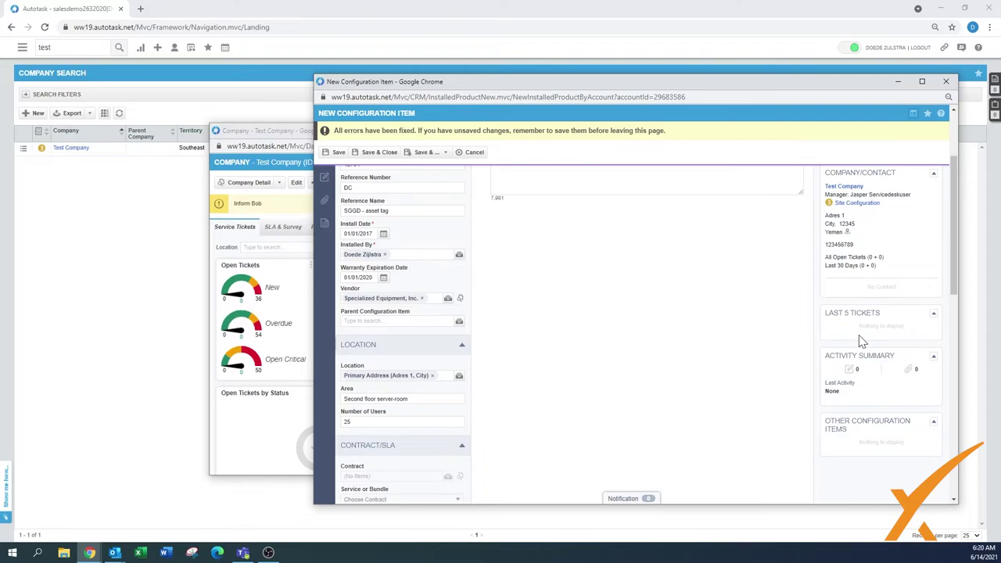
{"action": "scroll", "coordinate": [944, 358], "scroll_direction": "down", "scroll_amount": 3}
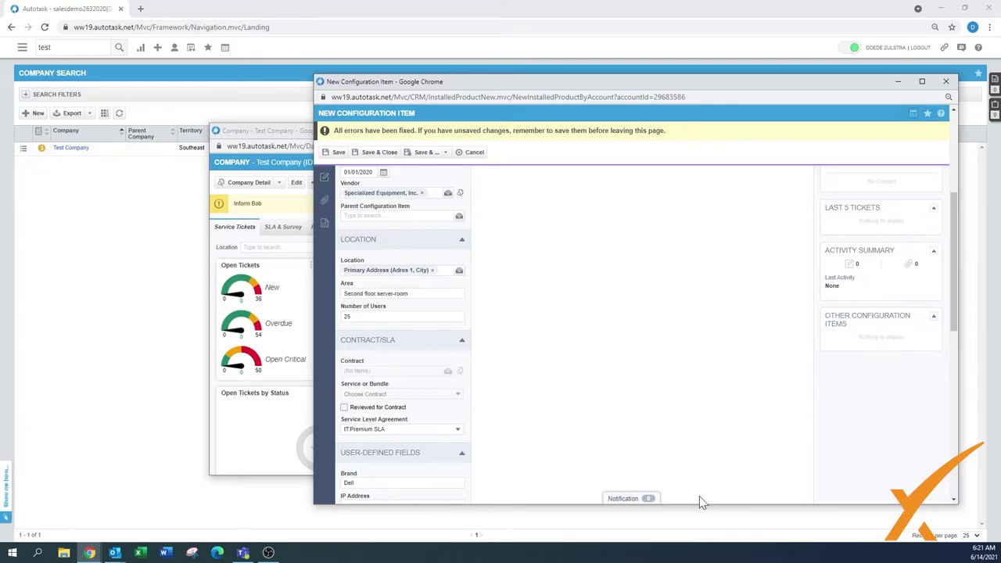
Examine the notification settings for the new configuration item, including recipients, template and subject, and collapse them again
{"action": "left_click", "coordinate": [622, 501]}
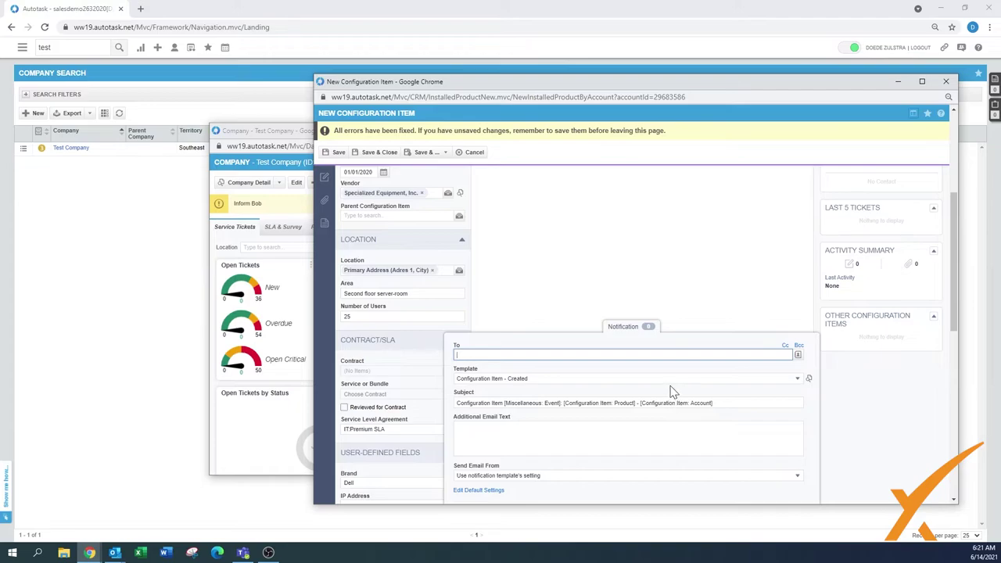
{"action": "left_click", "coordinate": [551, 355]}
{"action": "left_click", "coordinate": [622, 329]}
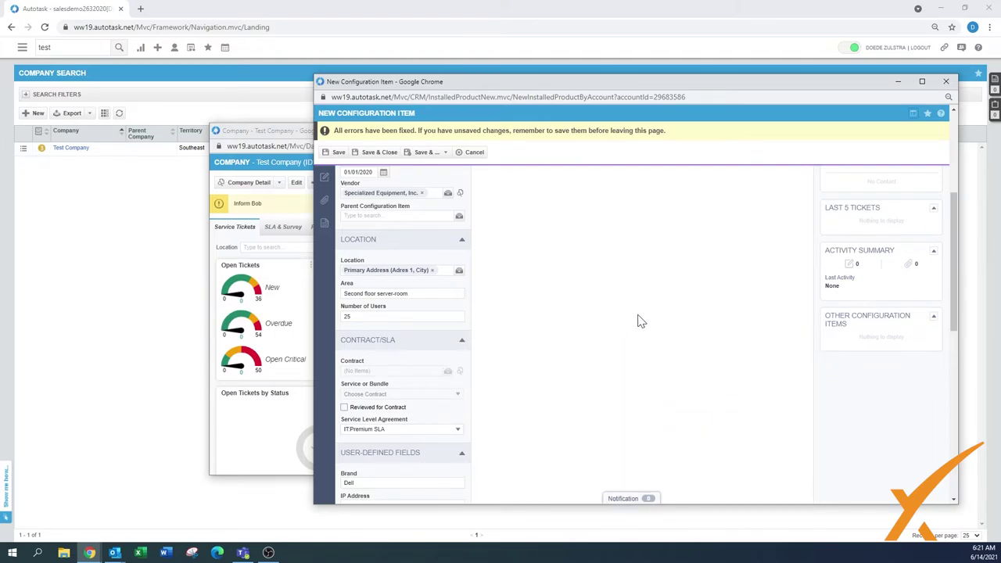
Check the additional save options, save and close the new configuration item, and close the Test Company window
{"action": "left_click", "coordinate": [427, 152]}
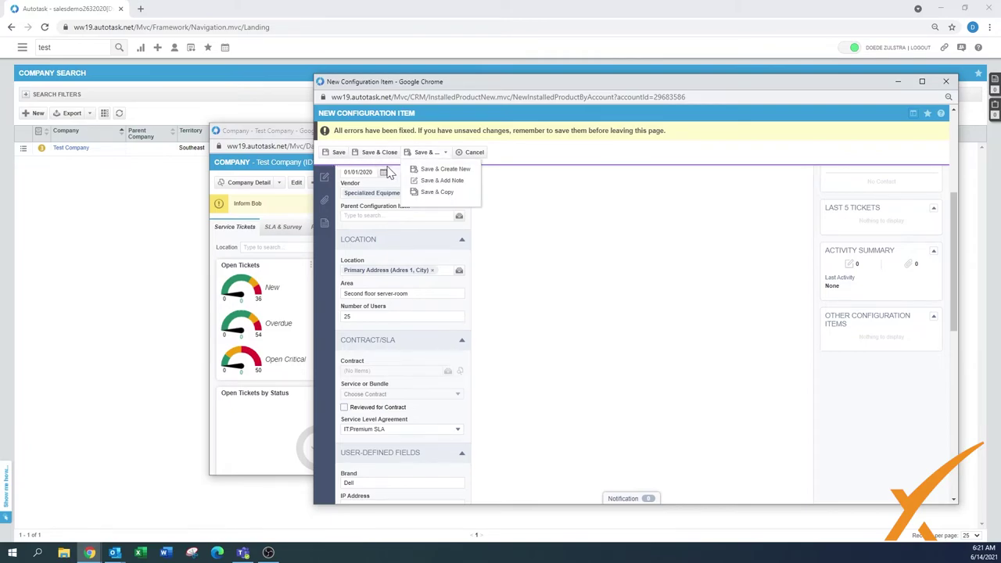
{"action": "mouse_move", "coordinate": [431, 154]}
{"action": "left_click", "coordinate": [380, 153]}
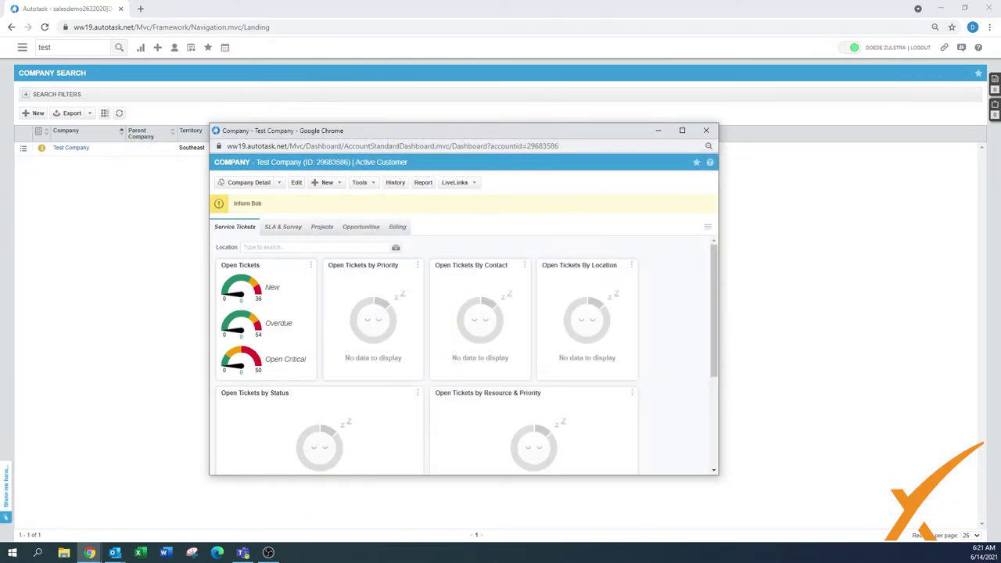
{"action": "left_click", "coordinate": [705, 130]}
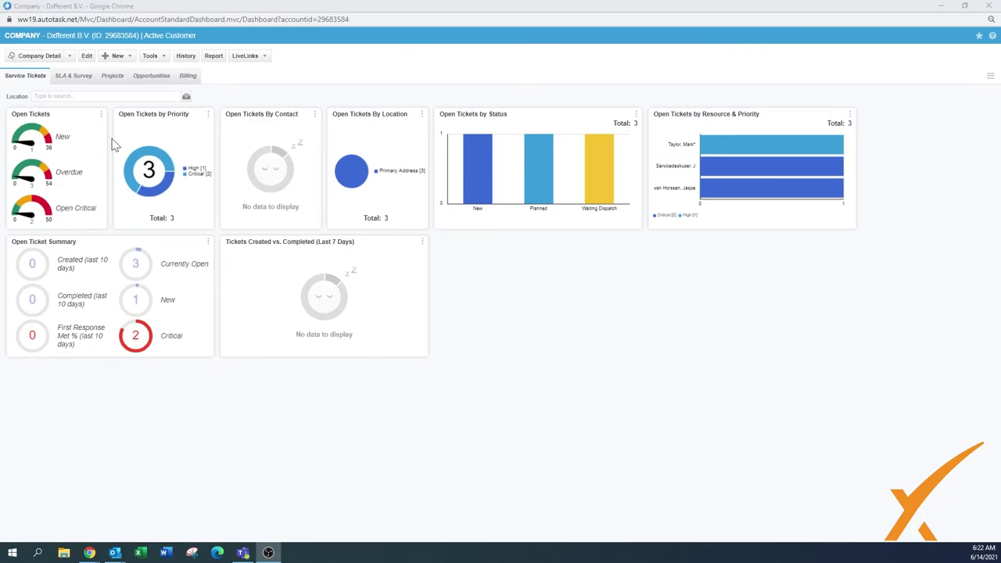
Show the configuration items of Dxfferent B.V. and open the Server installed on 21/01/2021 for editing
{"action": "left_click", "coordinate": [69, 56]}
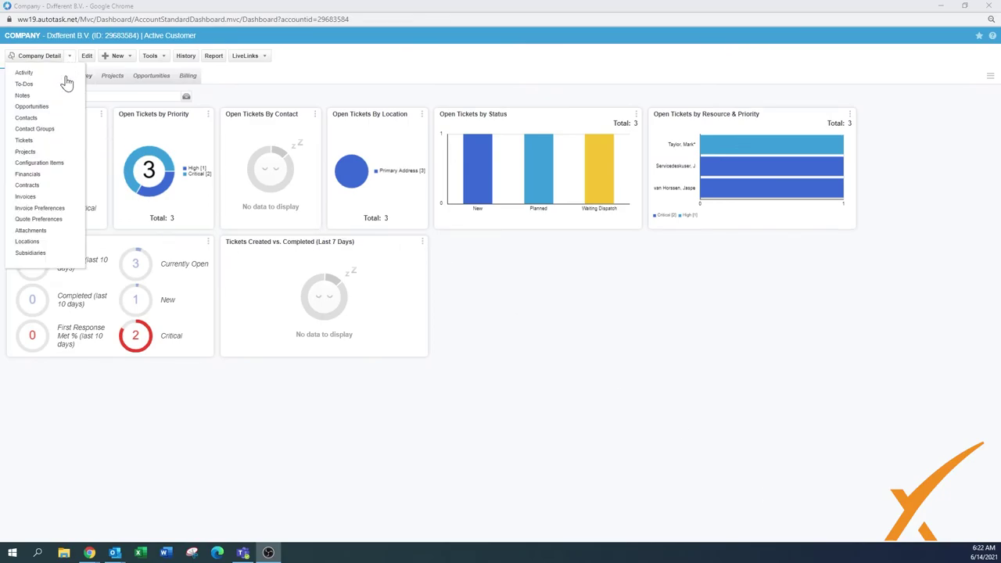
{"action": "left_click", "coordinate": [48, 165]}
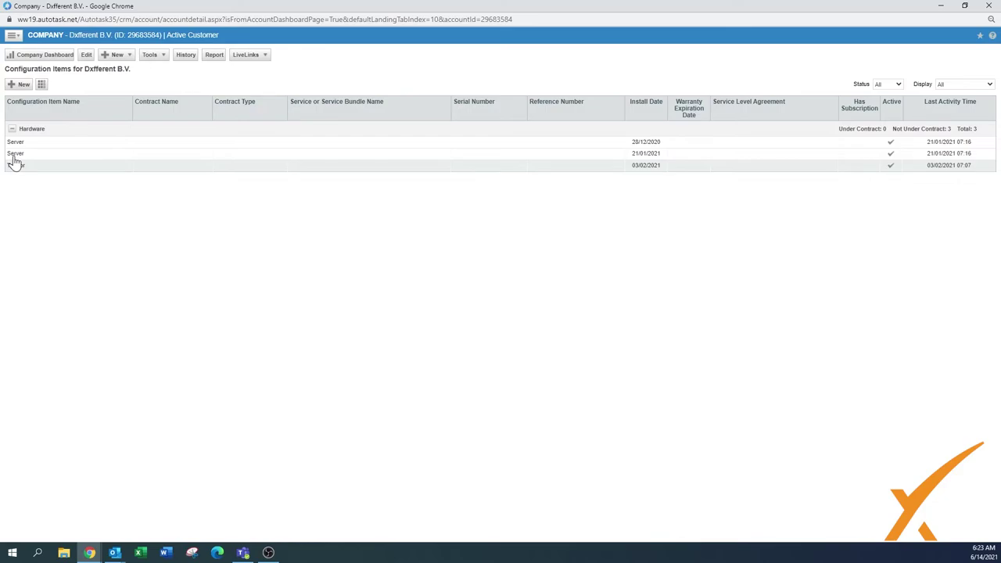
{"action": "right_click", "coordinate": [14, 160]}
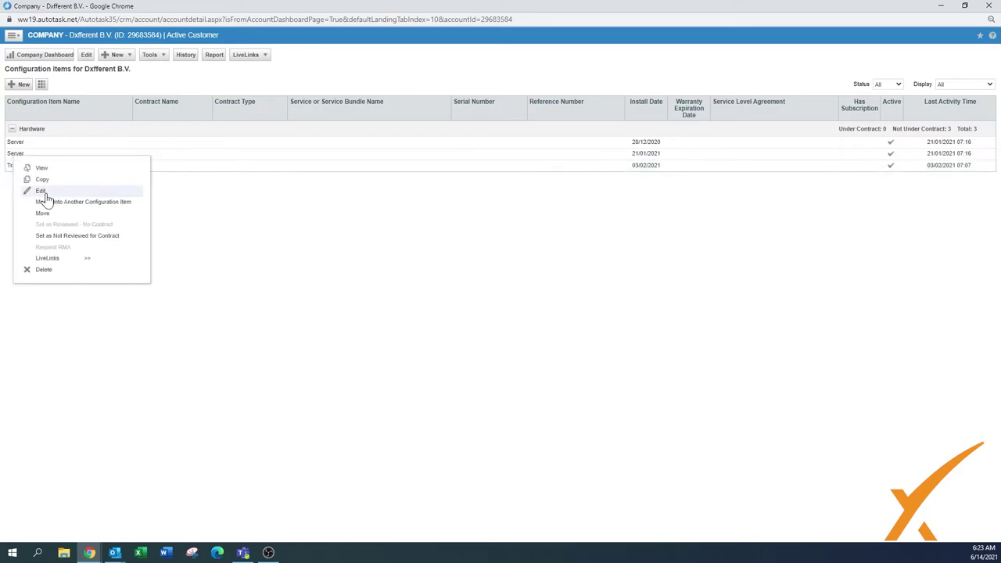
{"action": "left_click", "coordinate": [45, 194]}
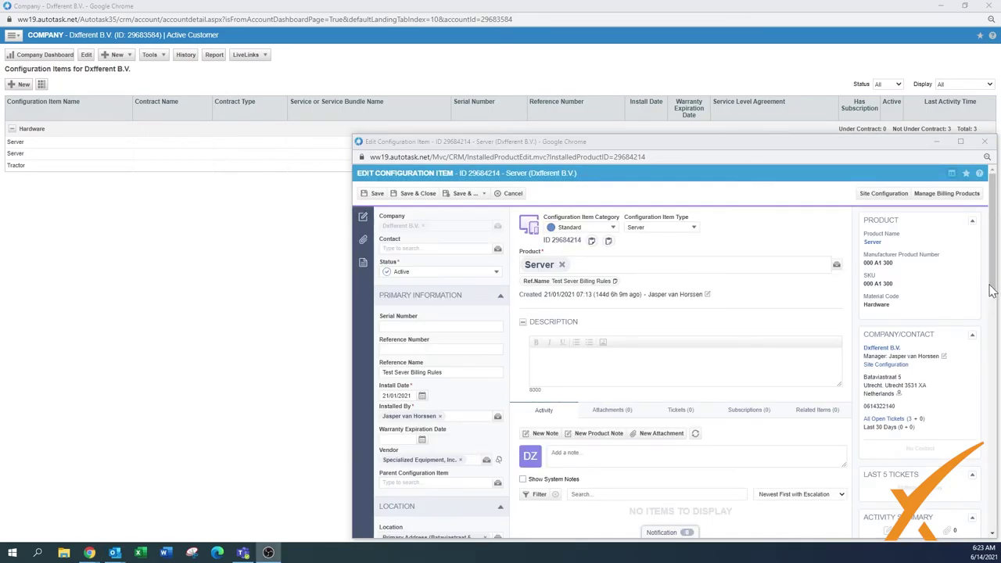
Set the service or bundle under the server's contract to Webroot and minimize the edit window
{"action": "left_click_drag", "start_coordinate": [991, 291], "coordinate": [998, 406]}
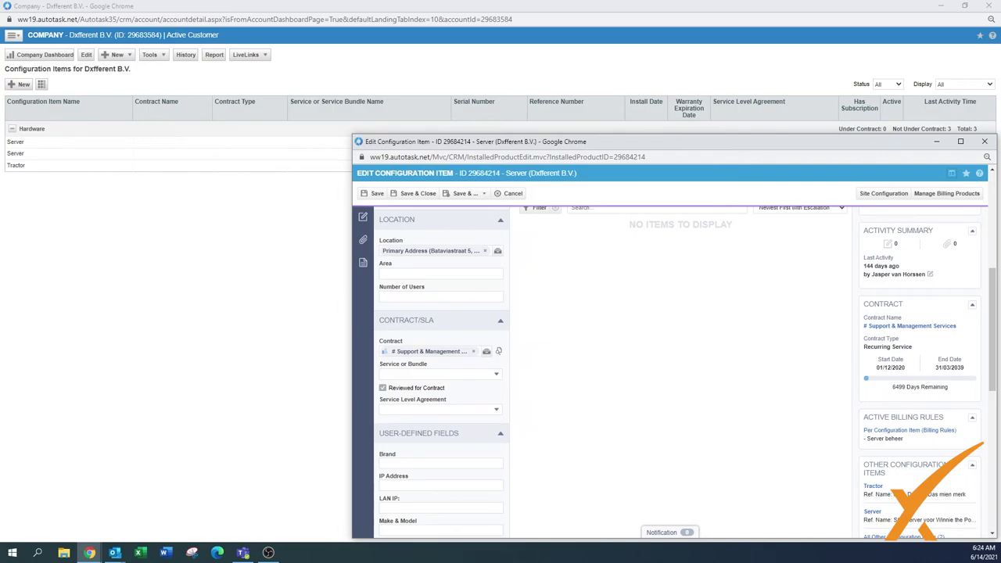
{"action": "key", "text": "alt+Down"}
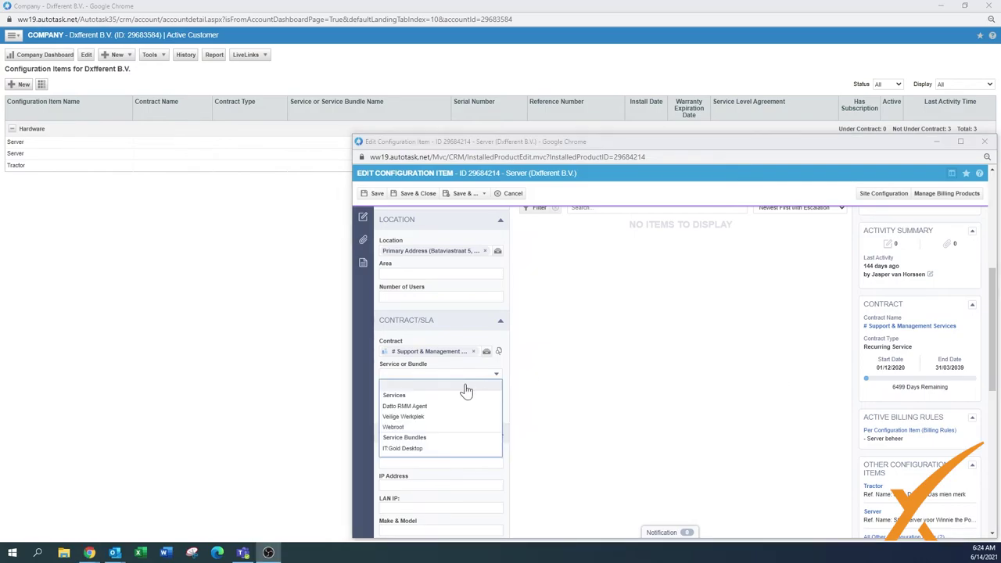
{"action": "left_click", "coordinate": [397, 428]}
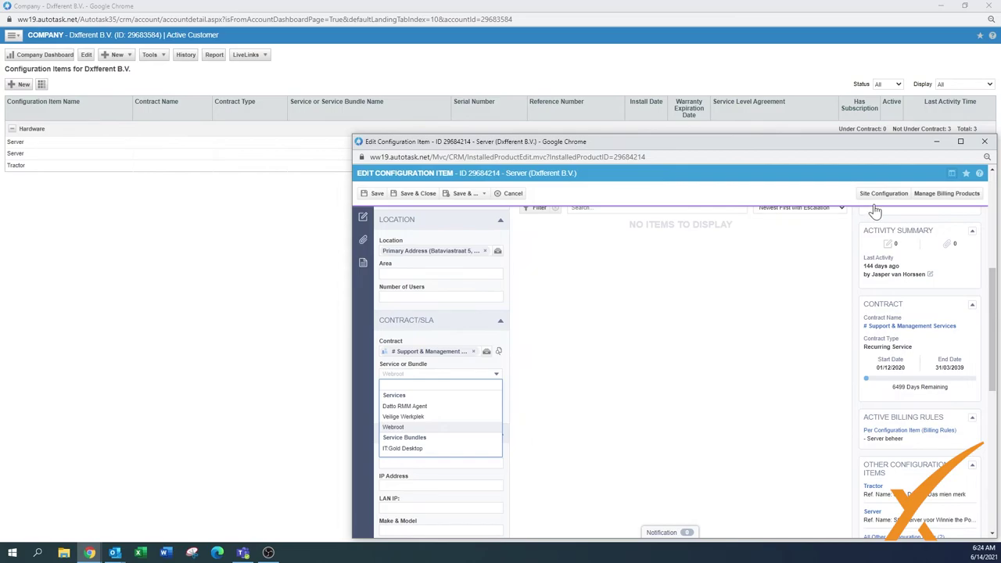
{"action": "left_click", "coordinate": [939, 154]}
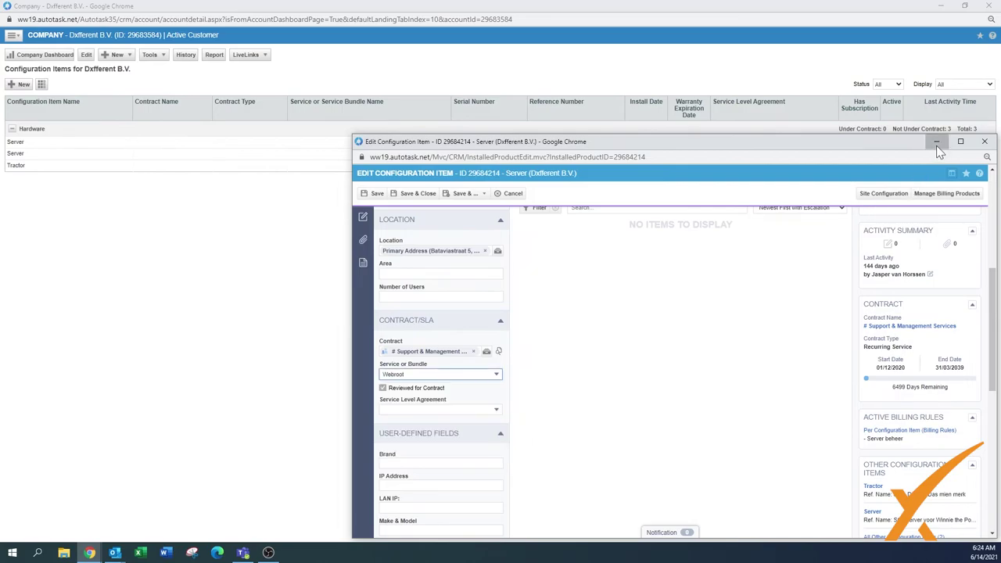
{"action": "left_click", "coordinate": [936, 142]}
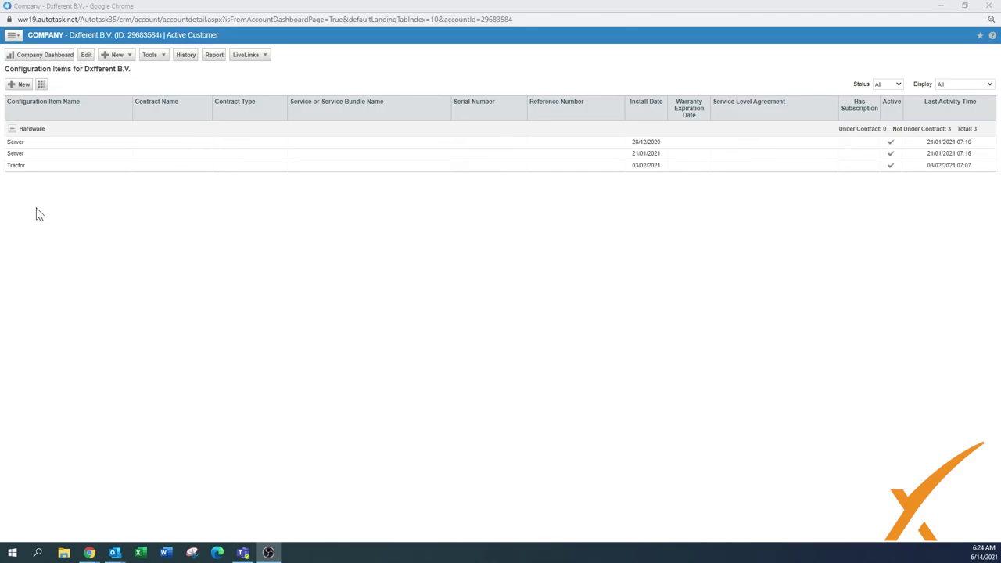
Review the actions available for the Server configuration item installed on 21/01/2021, such as copy, merge, move and delete
{"action": "left_click", "coordinate": [14, 159]}
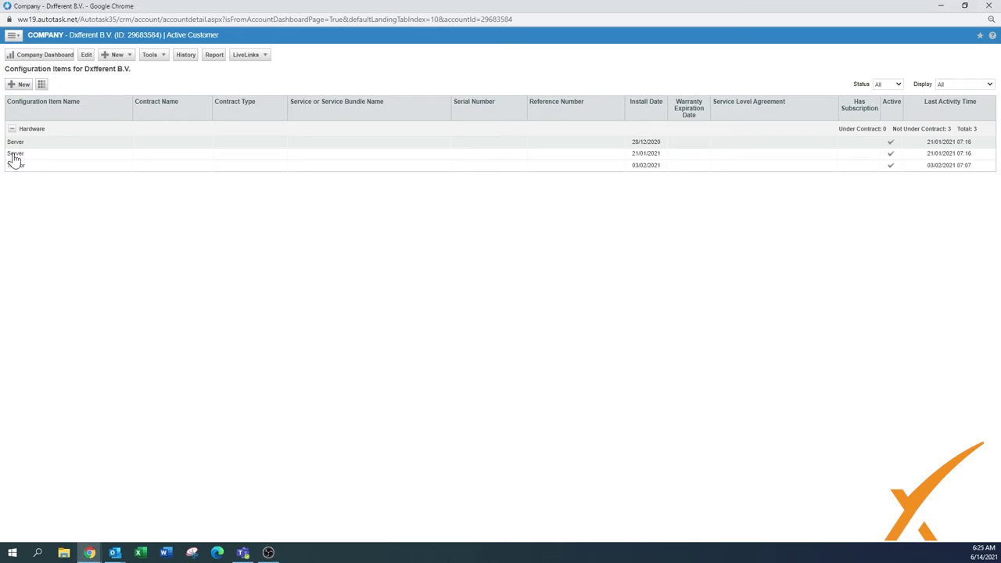
{"action": "right_click", "coordinate": [14, 159]}
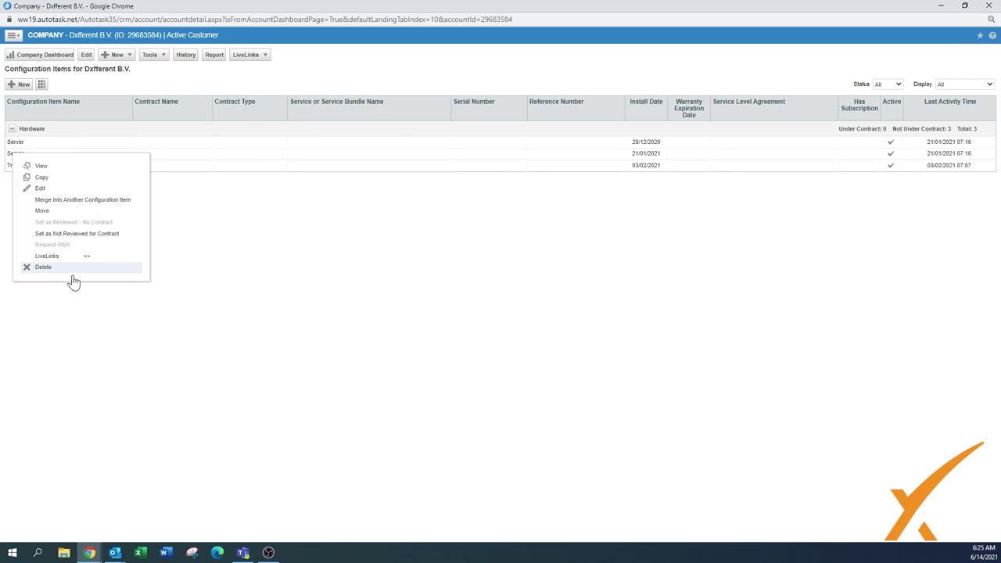
{"action": "left_click", "coordinate": [393, 264]}
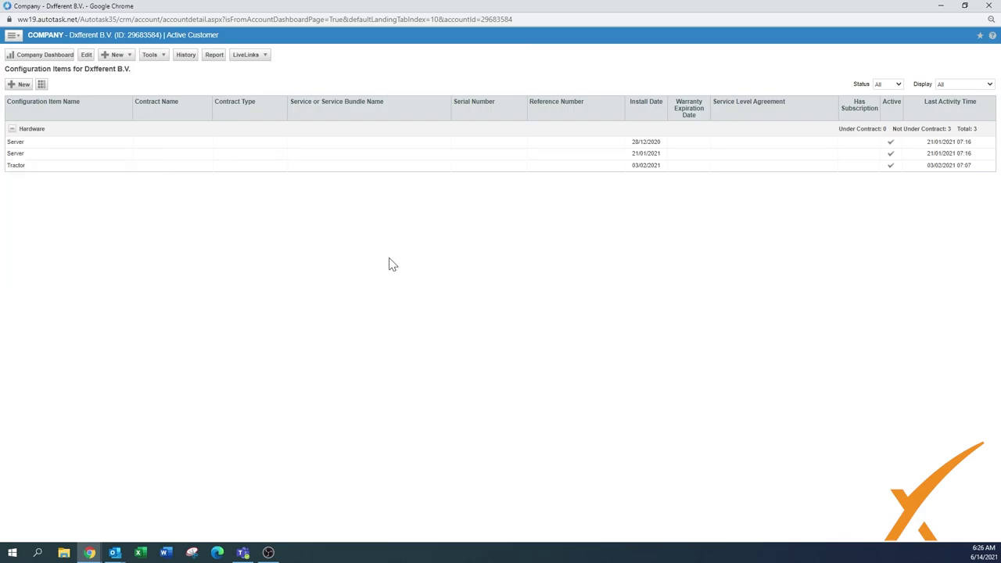